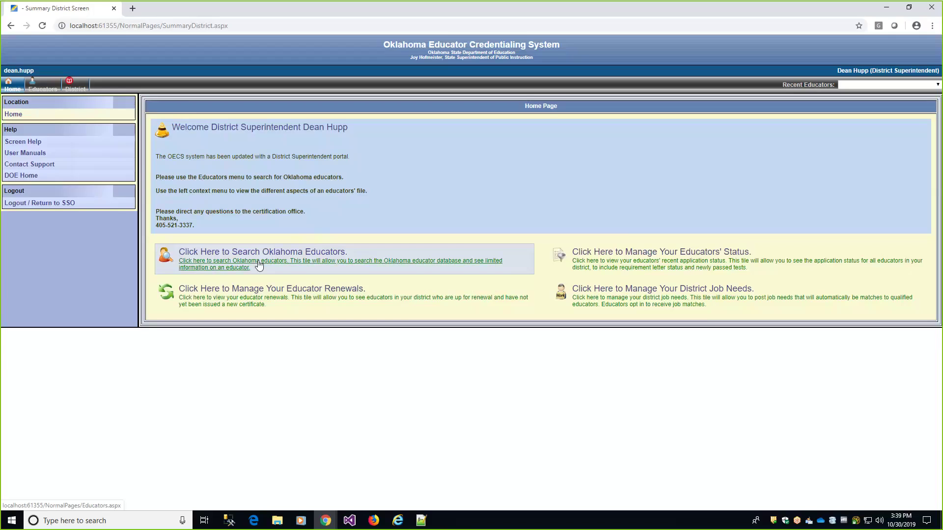
- Open the search screen for Oklahoma educators and return to the home page
left_click(259, 265)
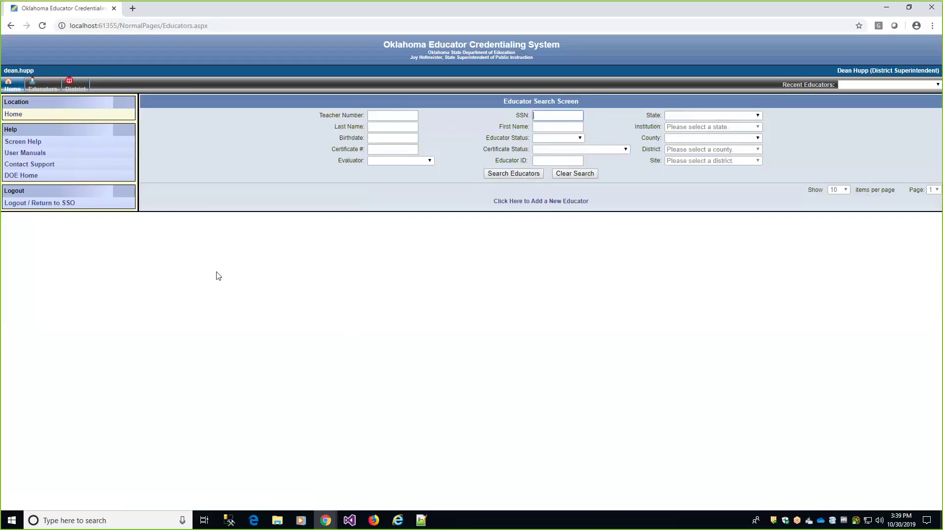
left_click(14, 88)
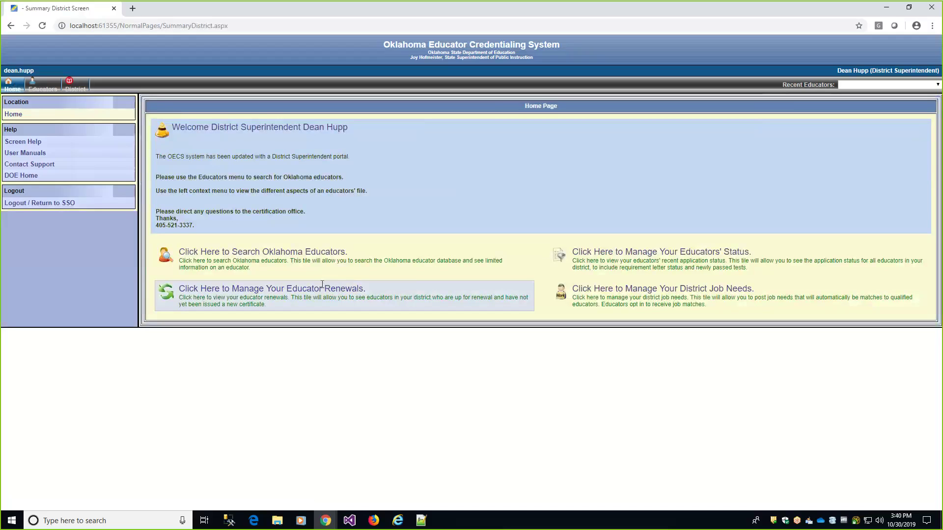
- Open the district's educator renewal list and look through its sites, certificate information, course information and application status
left_click(285, 301)
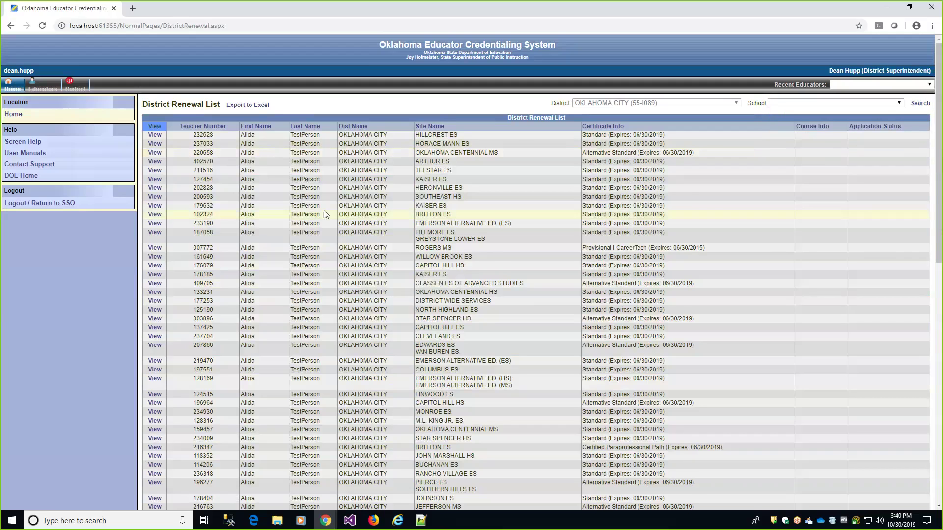
scroll(323, 215, "down", 20)
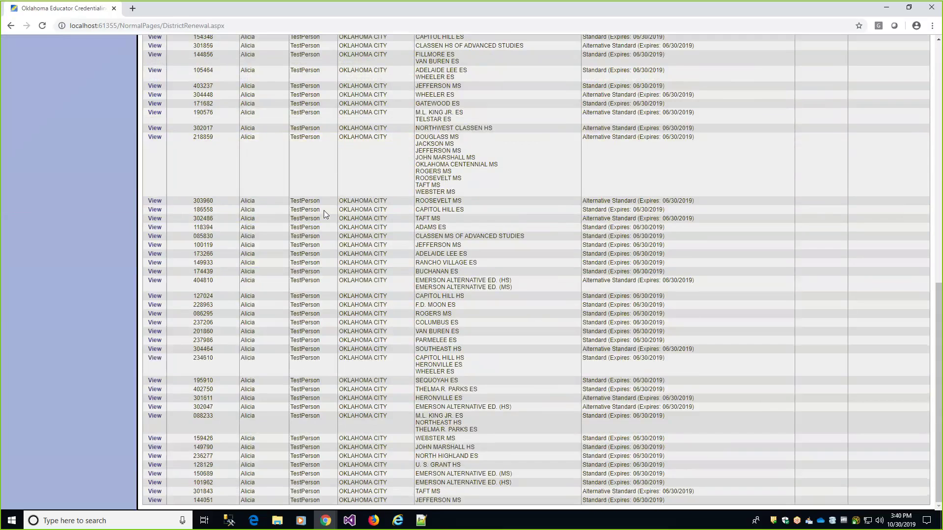
scroll(324, 210, "up", 20)
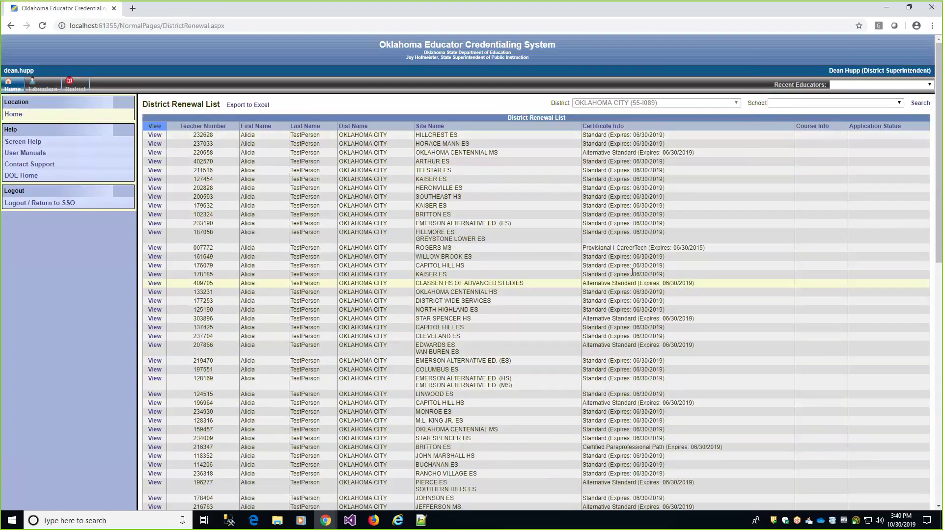
scroll(634, 297, "down", 7)
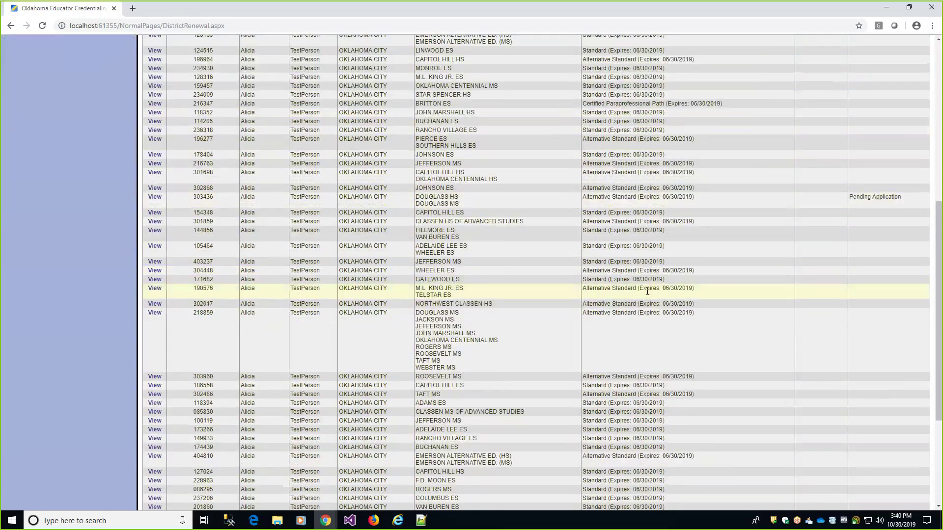
scroll(648, 293, "up", 7)
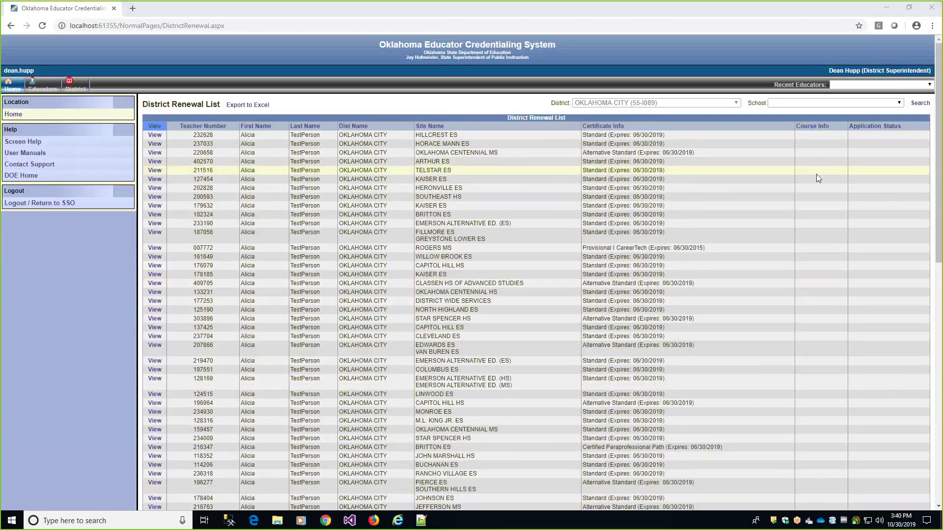
scroll(895, 179, "down", 7)
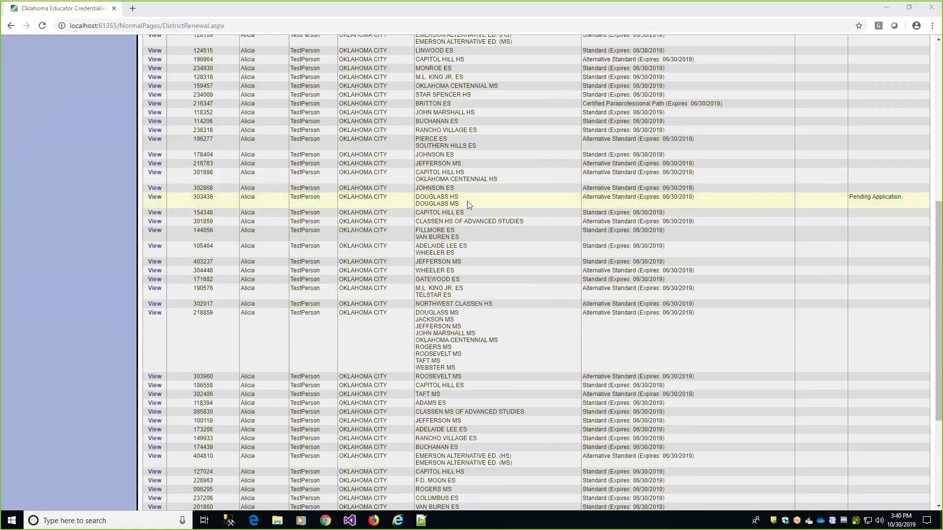
scroll(544, 186, "up", 2)
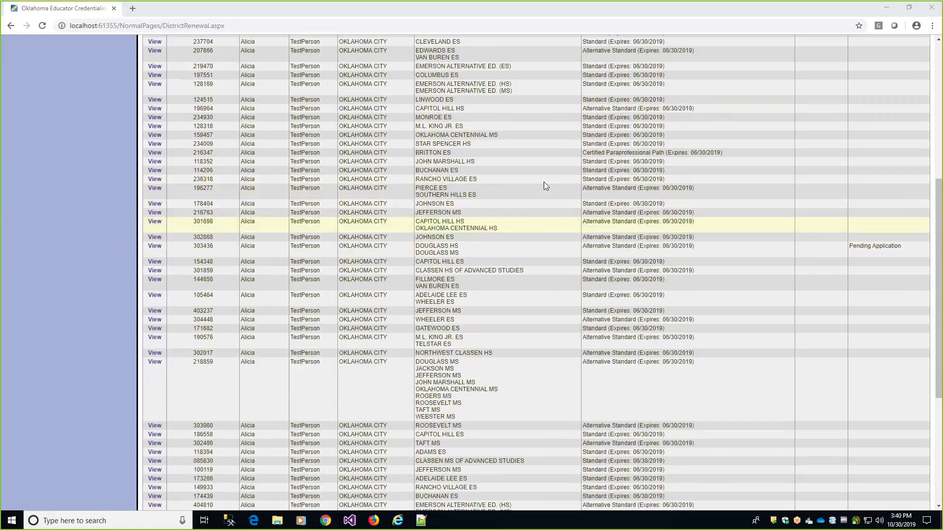
scroll(544, 185, "up", 2)
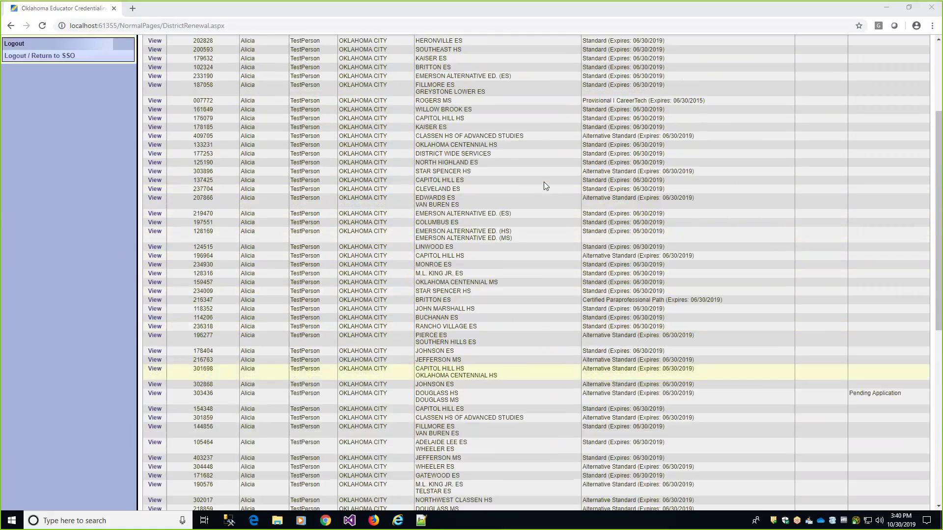
scroll(543, 186, "down", 7)
scroll(543, 186, "up", 15)
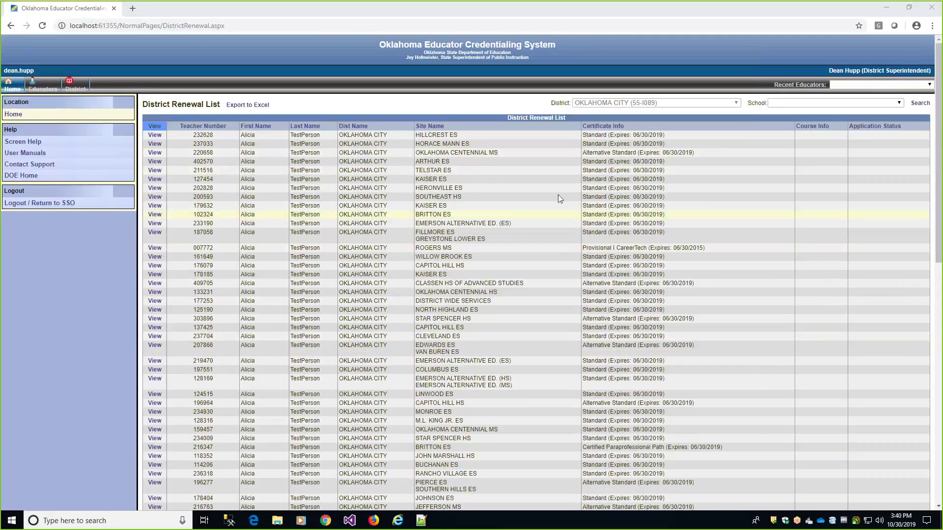
- Filter the district renewal list to the school BUCHANAN ES
left_click(784, 105)
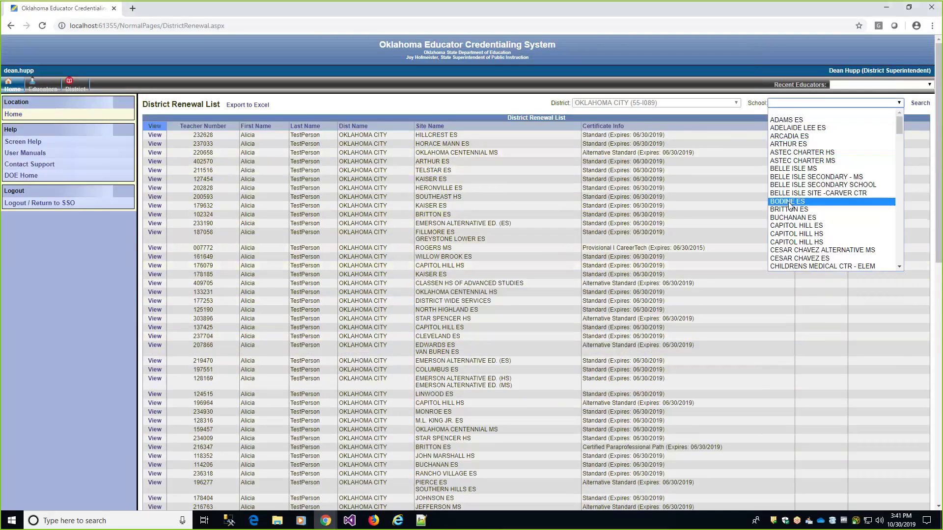
left_click(687, 106)
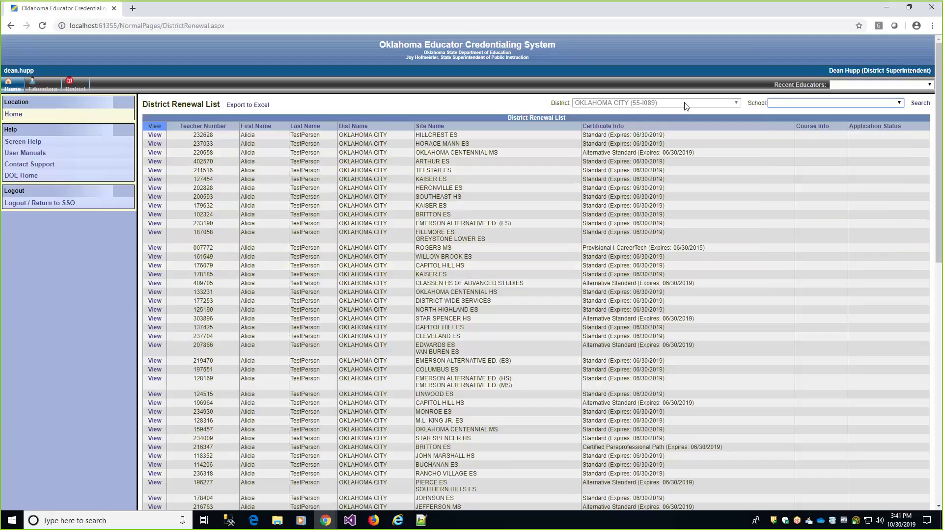
left_click(781, 105)
left_click(803, 218)
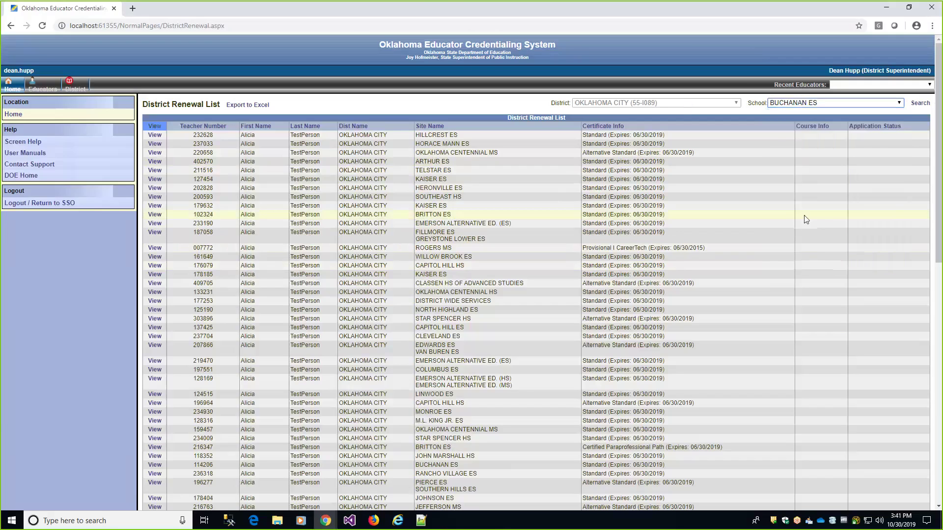
left_click(919, 104)
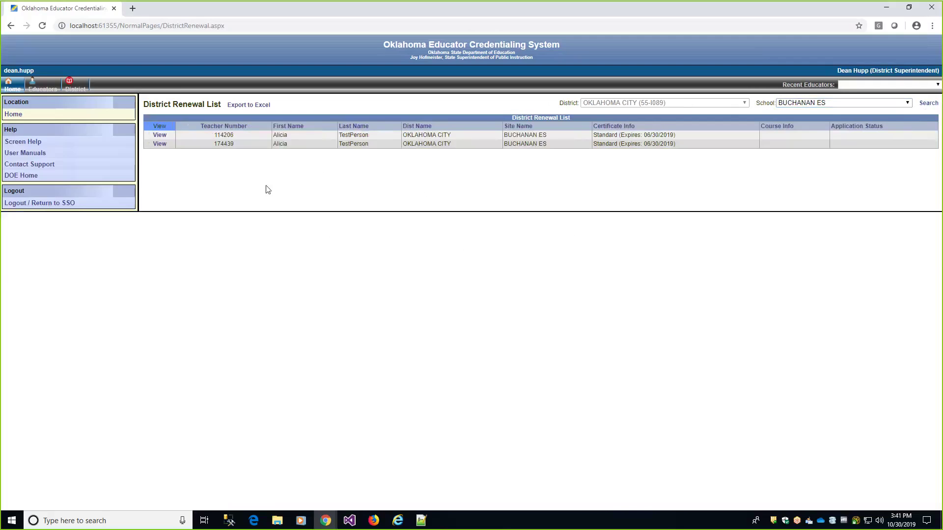
- Go back to the home page, open the educators' status list and examine its course information, recent tests and recent degrees
left_click(18, 91)
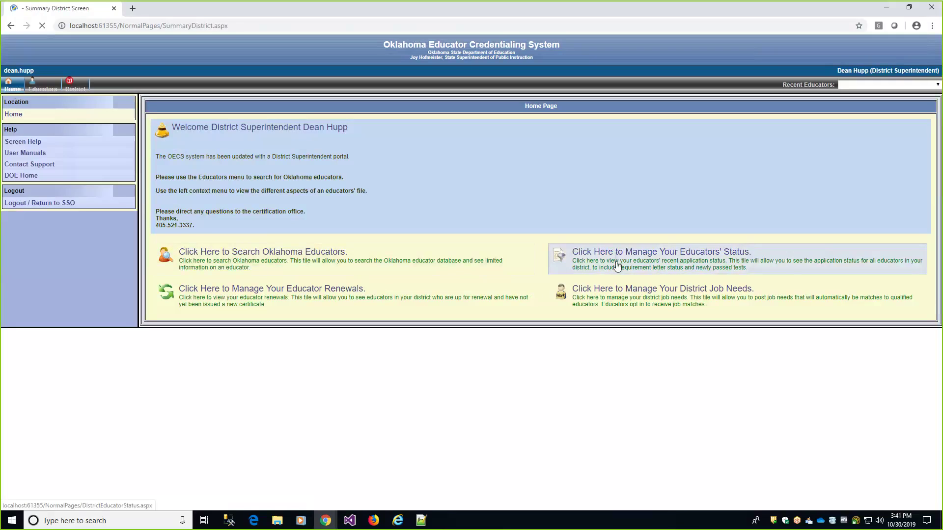
left_click(668, 266)
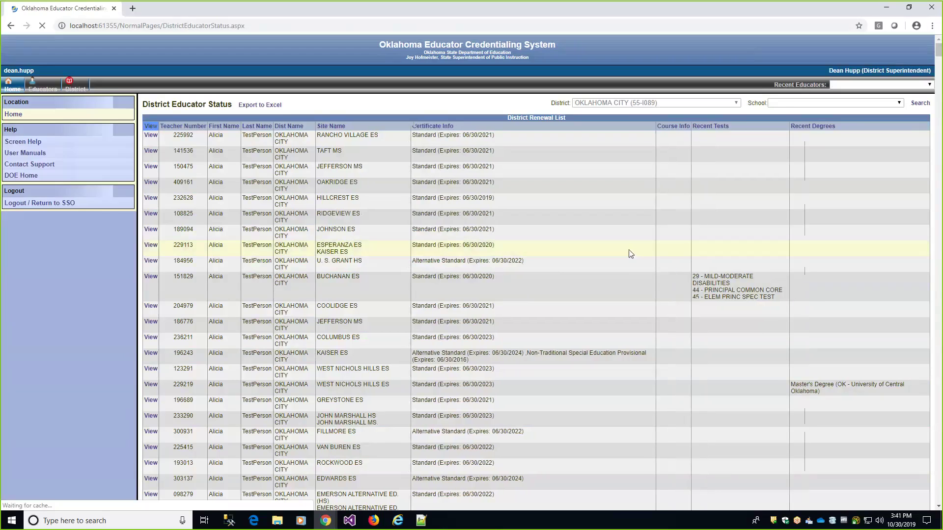
left_click(787, 103)
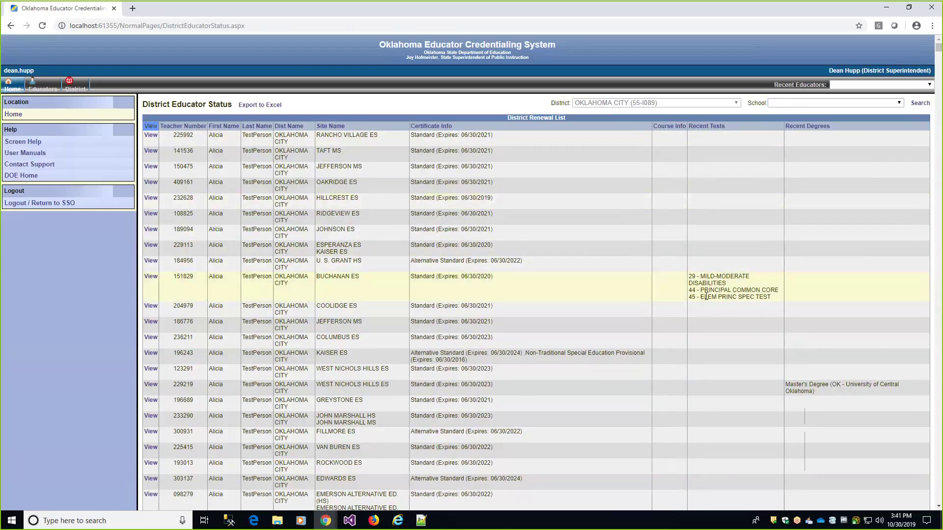
scroll(726, 258, "down", 1)
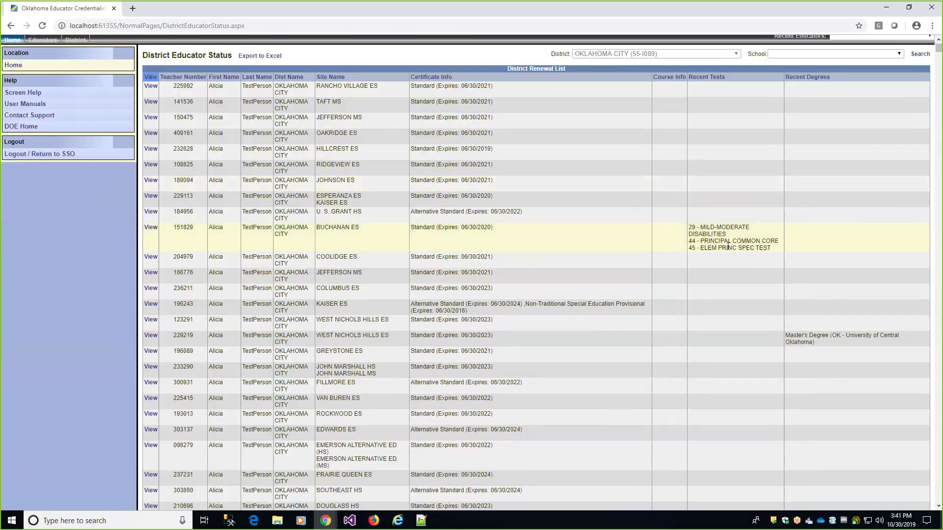
scroll(728, 246, "up", 1)
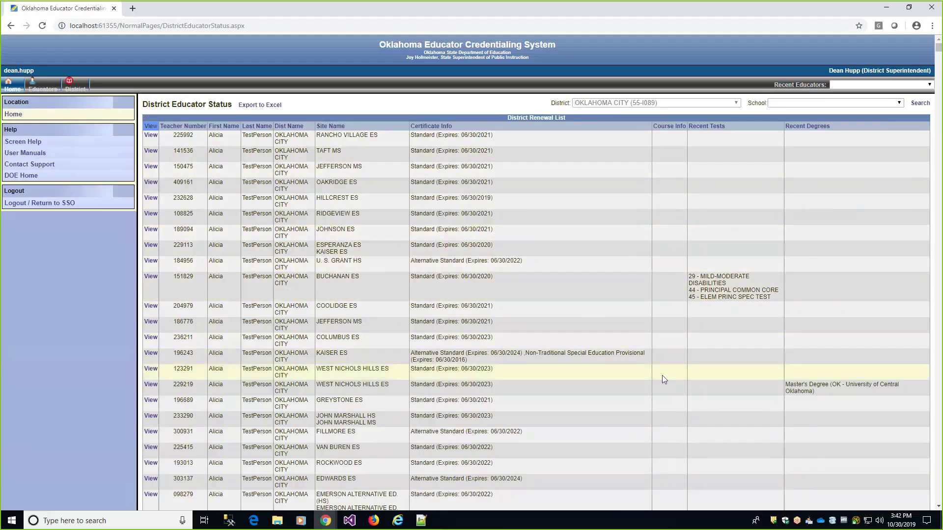
scroll(661, 383, "down", 6)
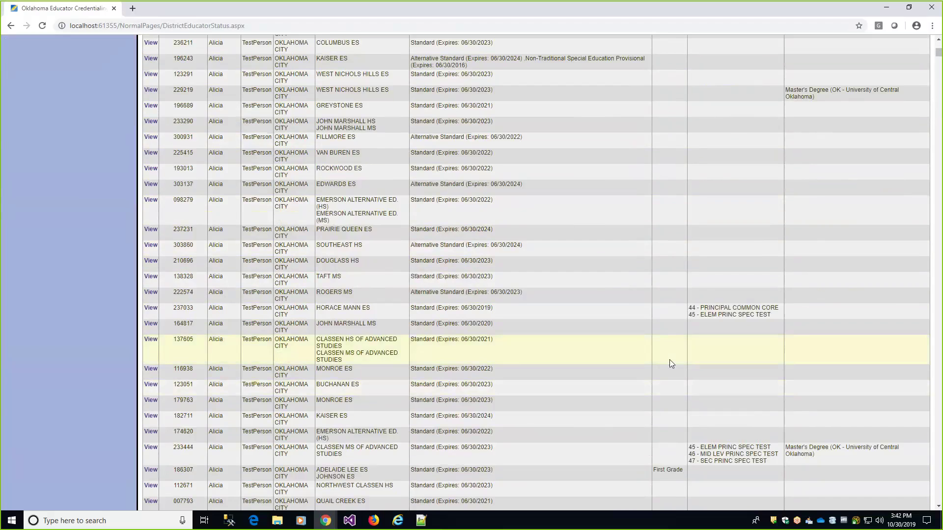
scroll(670, 360, "up", 6)
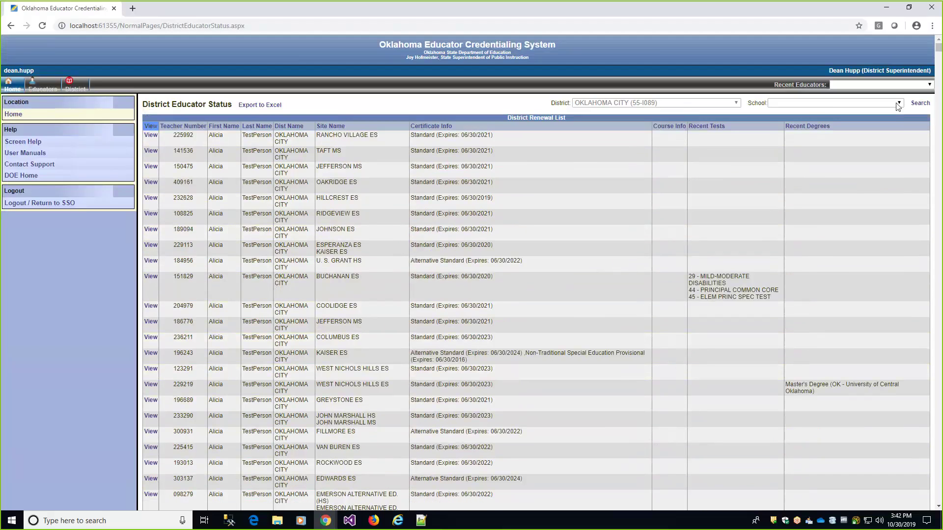
- Filter the educator status list to the school BUCHANAN ES and view the credentials of the first listed educator
left_click(899, 103)
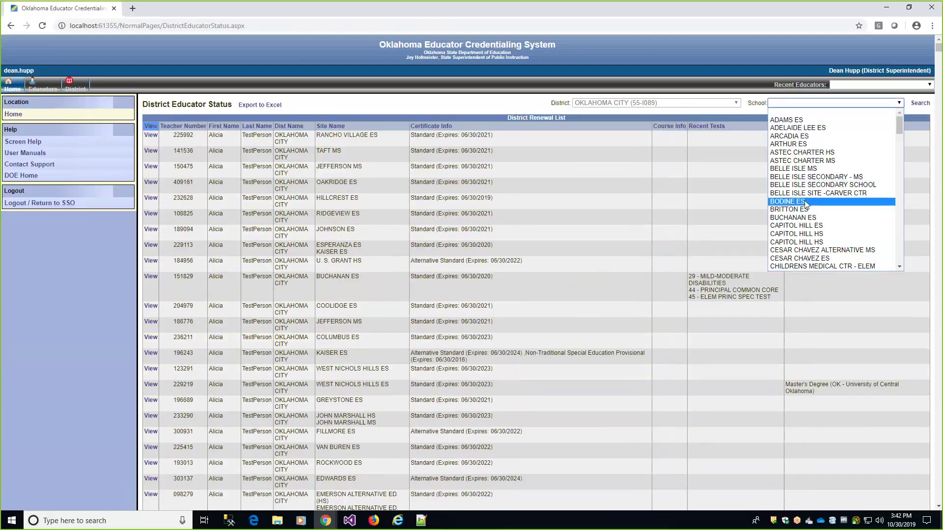
left_click(815, 217)
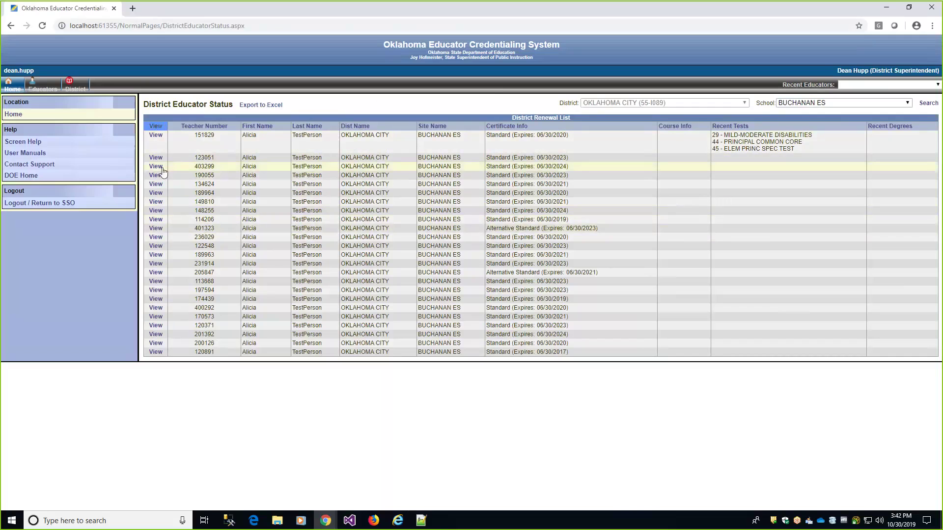
left_click(196, 147)
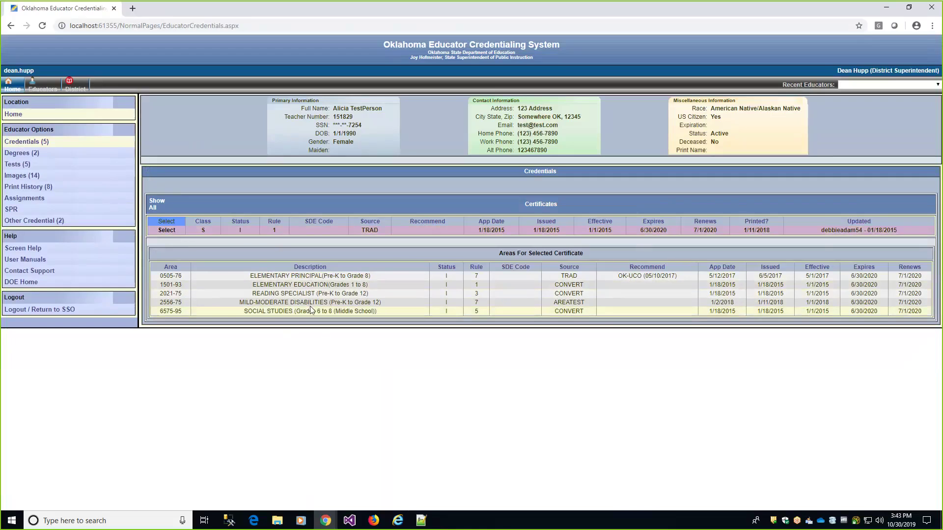
- Review the educator's degrees, passed tests, scanned images, print history and teaching assignments one after another
left_click(24, 155)
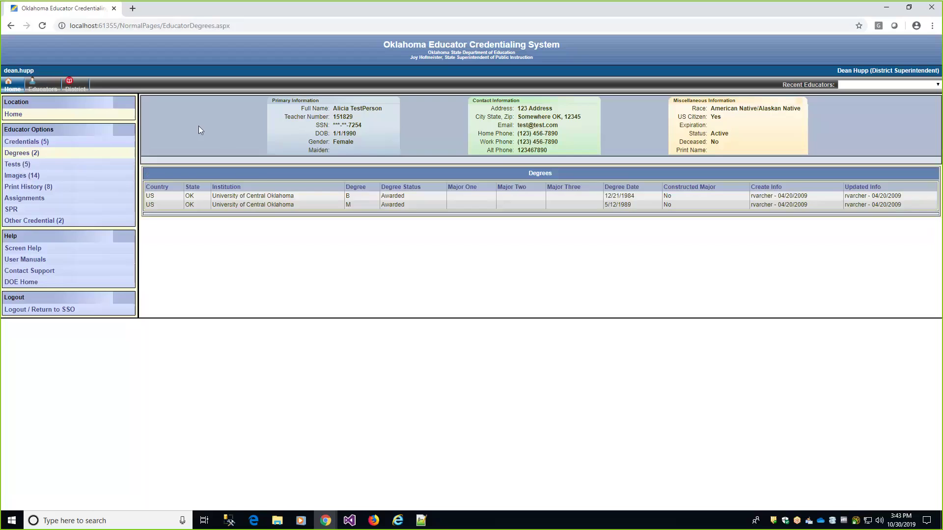
left_click(15, 166)
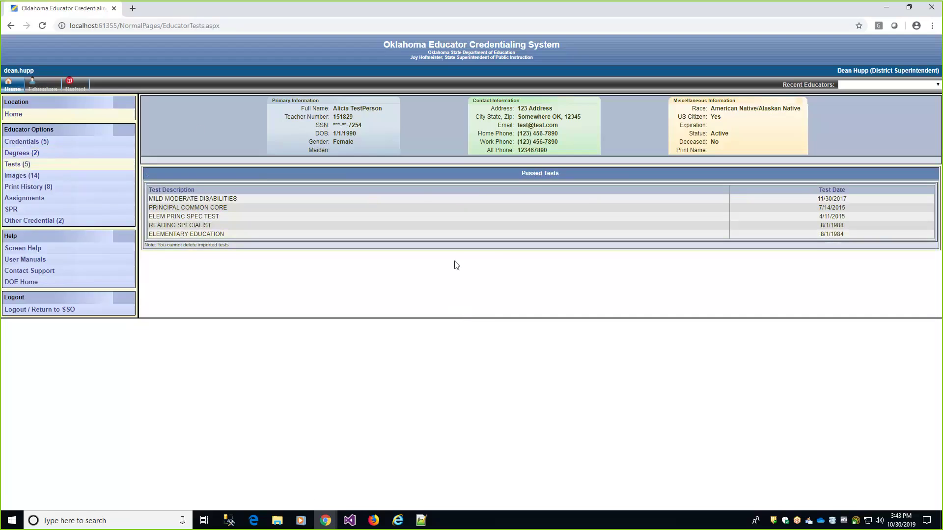
left_click(17, 177)
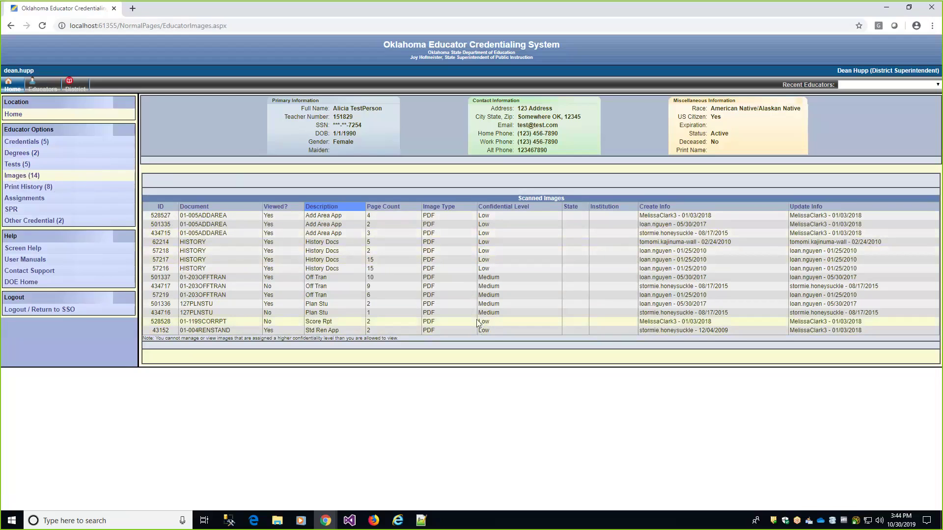
left_click(31, 188)
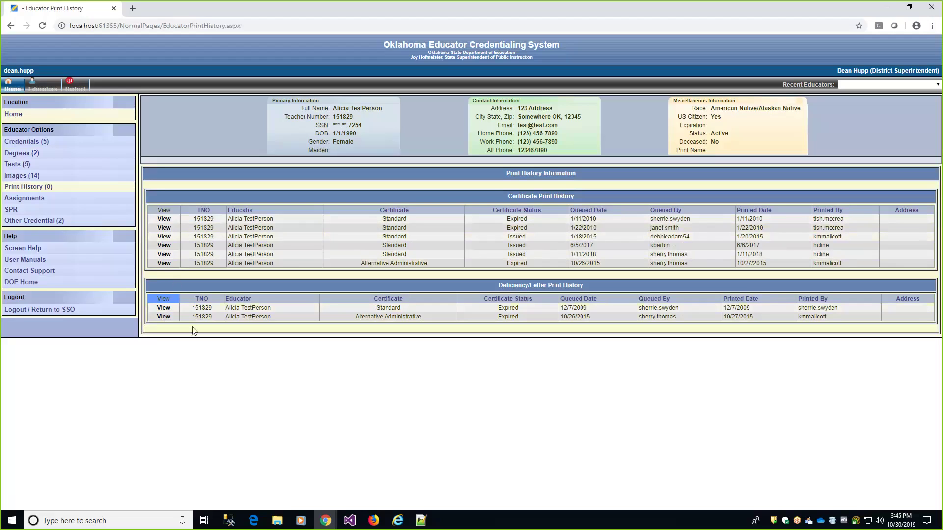
left_click(43, 199)
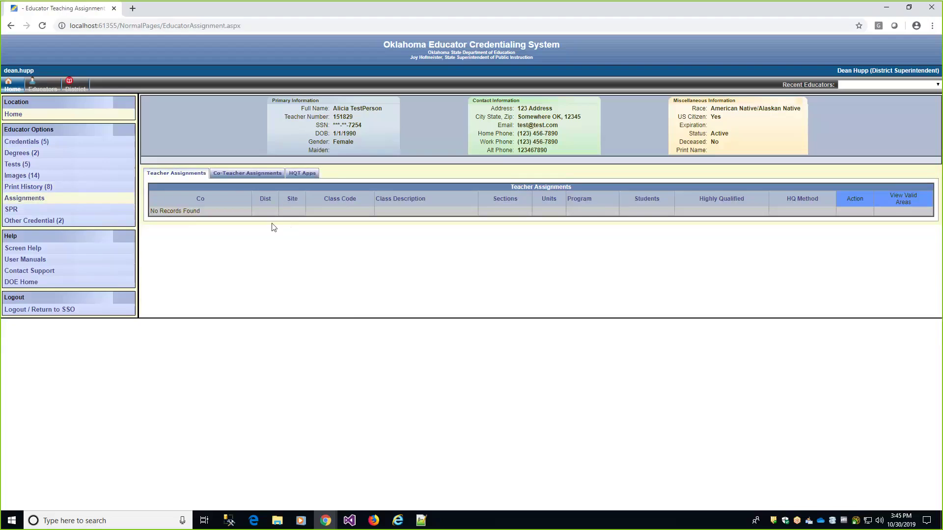
- Open the educator's SPR page and examine the current-year school personnel records, history summary and history details
left_click(10, 210)
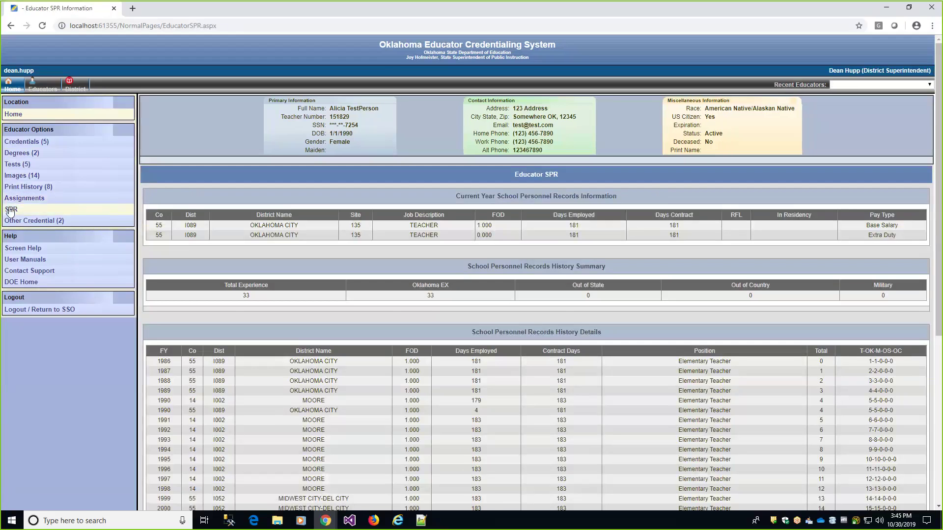
scroll(326, 202, "down", 5)
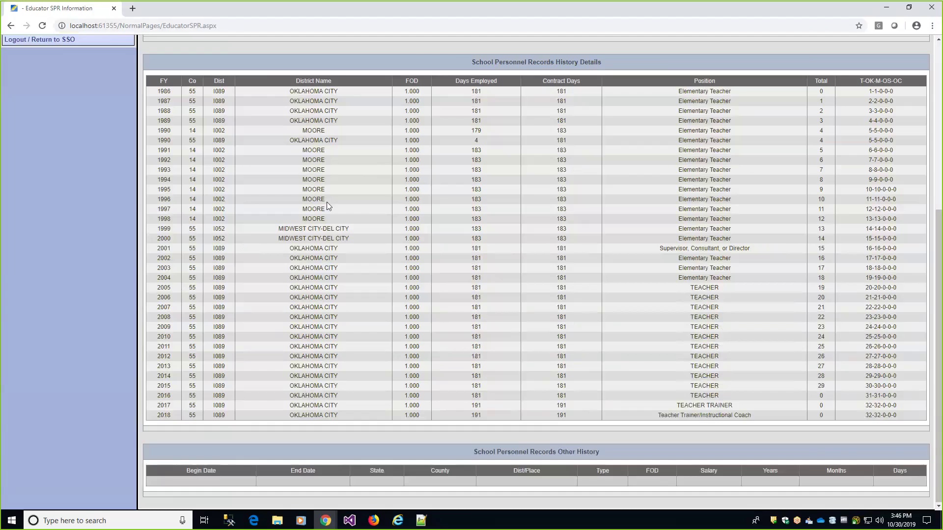
scroll(327, 202, "up", 5)
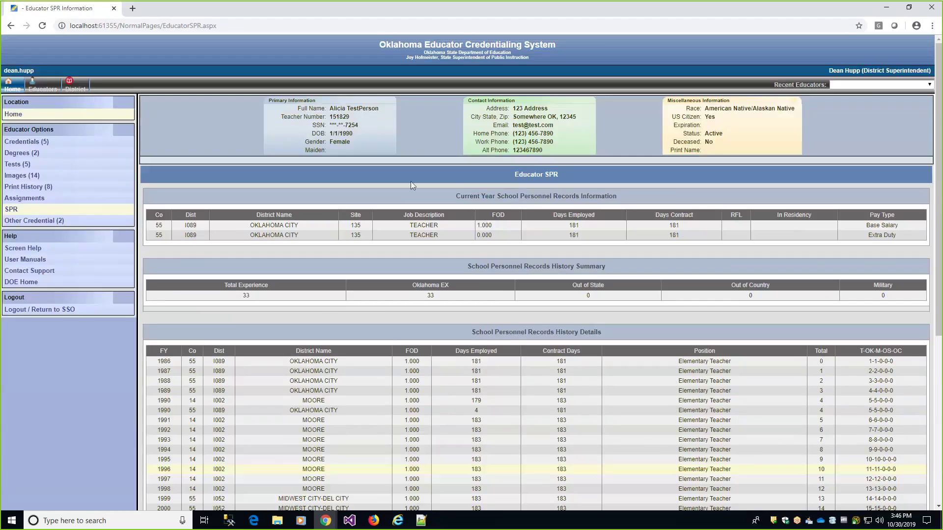
scroll(489, 291, "down", 3)
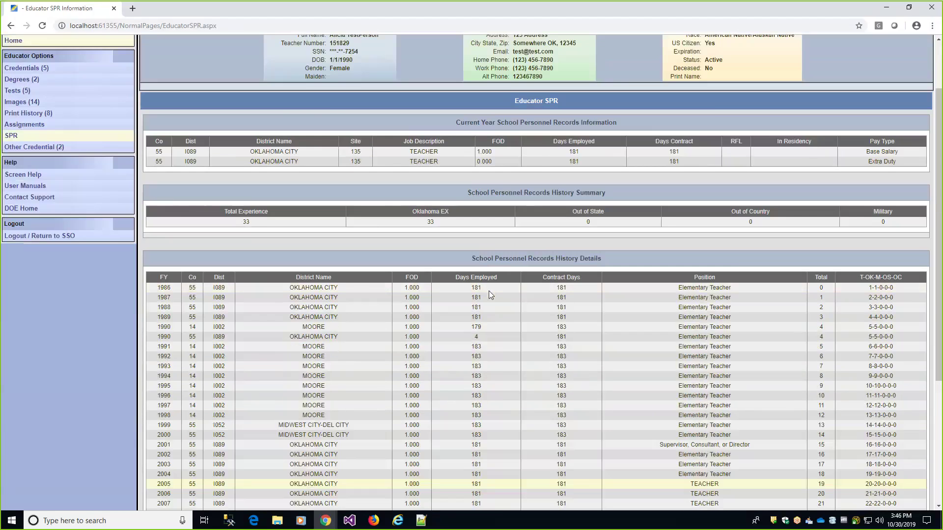
scroll(489, 291, "up", 3)
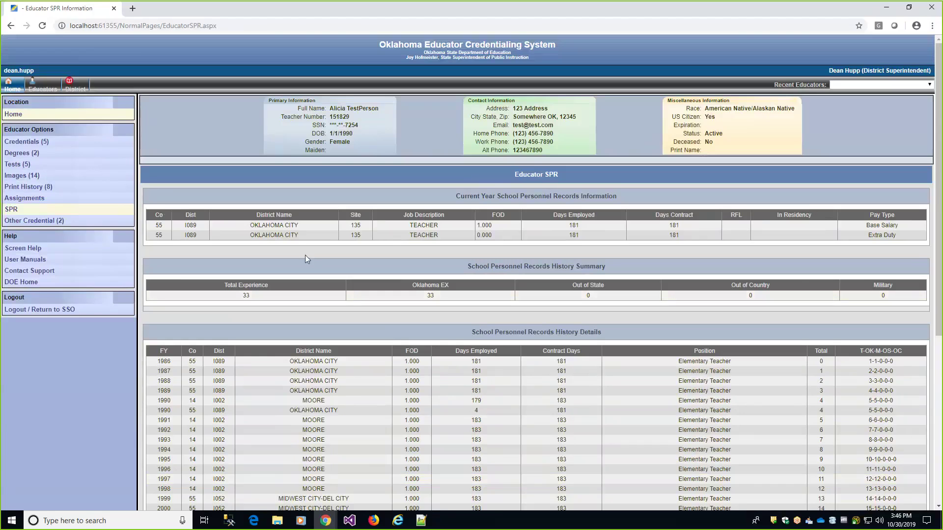
- Review the educator's other credentials and payment details, reopen the credentials page, and return to the home page
left_click(49, 223)
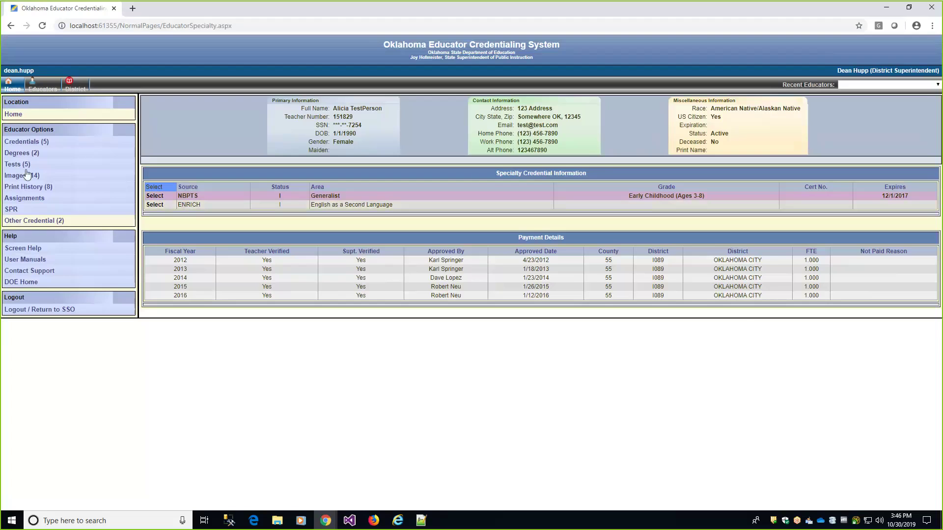
left_click(33, 147)
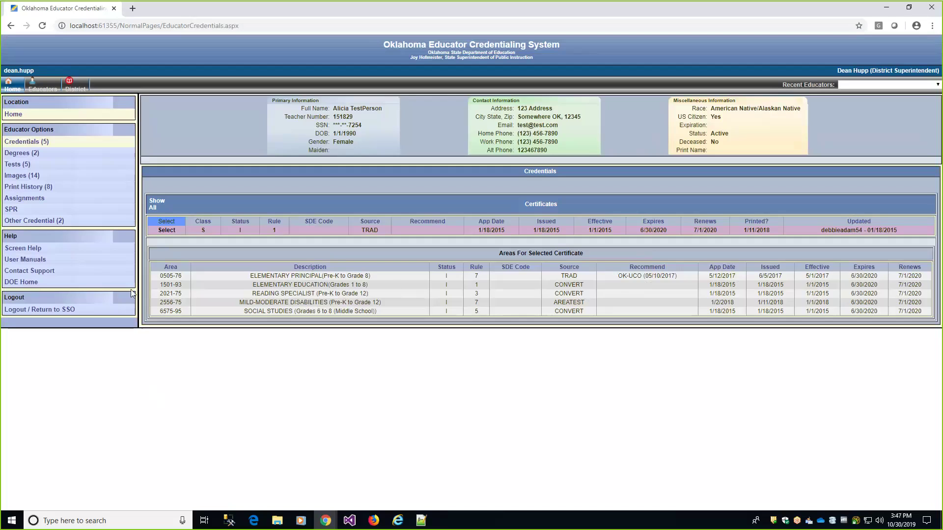
left_click(13, 89)
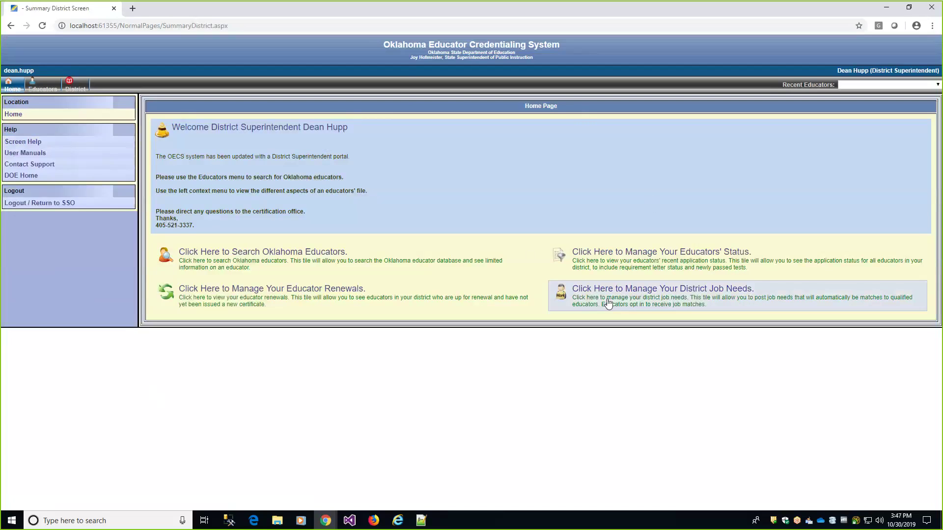
- Open the district job needs and add a job need for the class First Grade (1051)
left_click(667, 306)
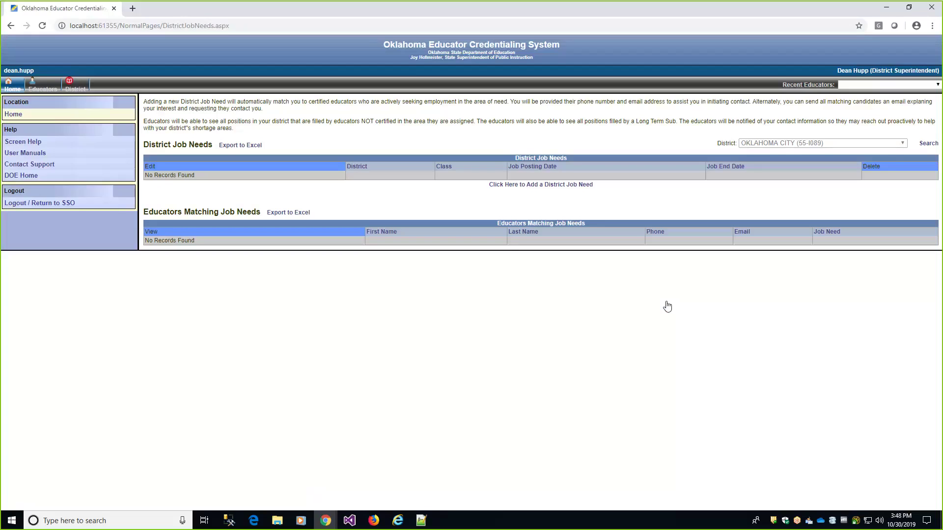
left_click(541, 189)
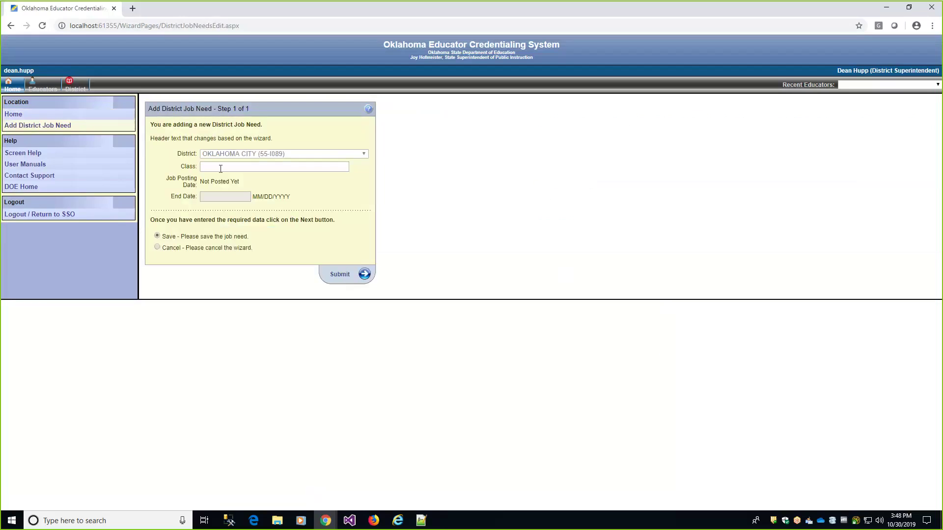
left_click(221, 169)
type("fir")
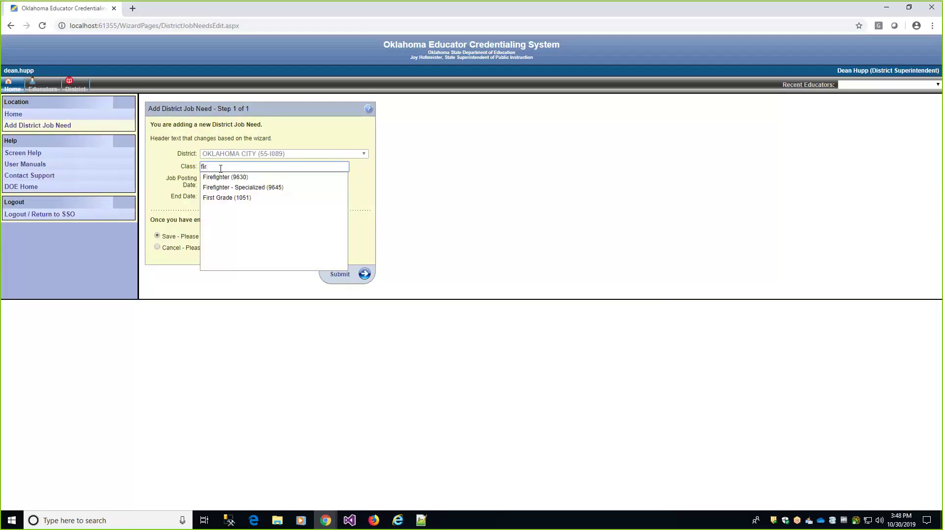
left_click(228, 199)
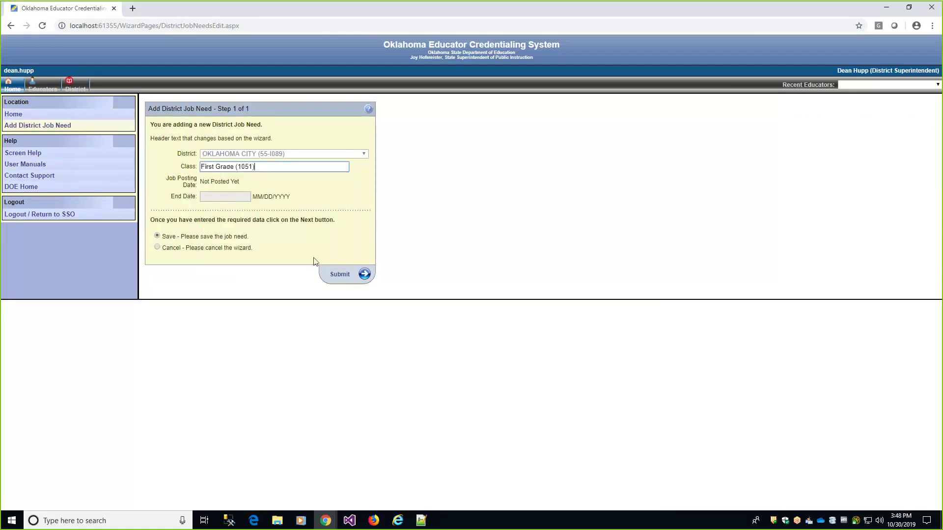
left_click(339, 275)
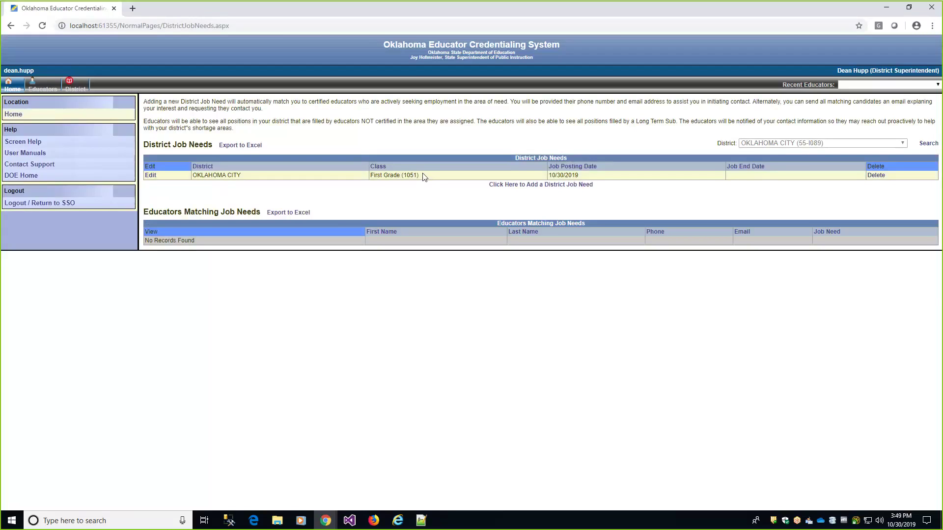
- Add another district job need for the class Physics I (5211)
left_click(530, 186)
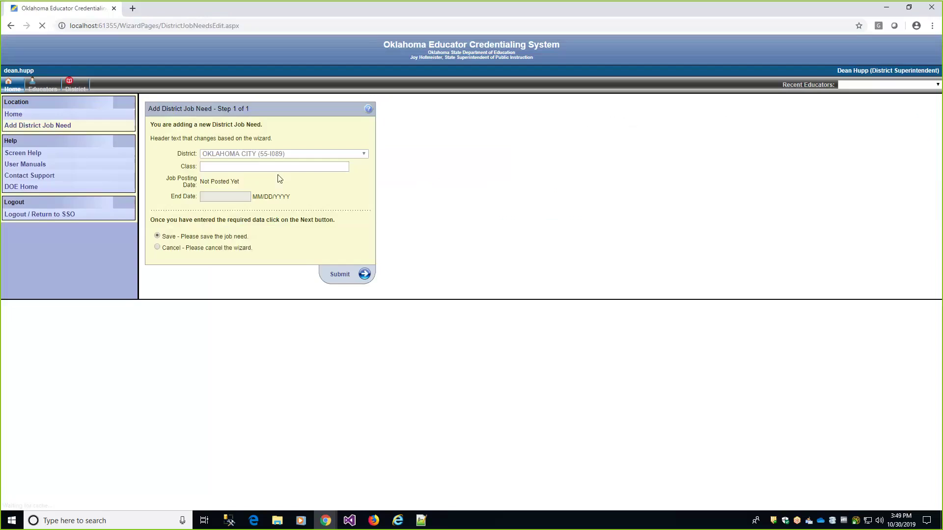
left_click(276, 172)
type("physics I (5211")
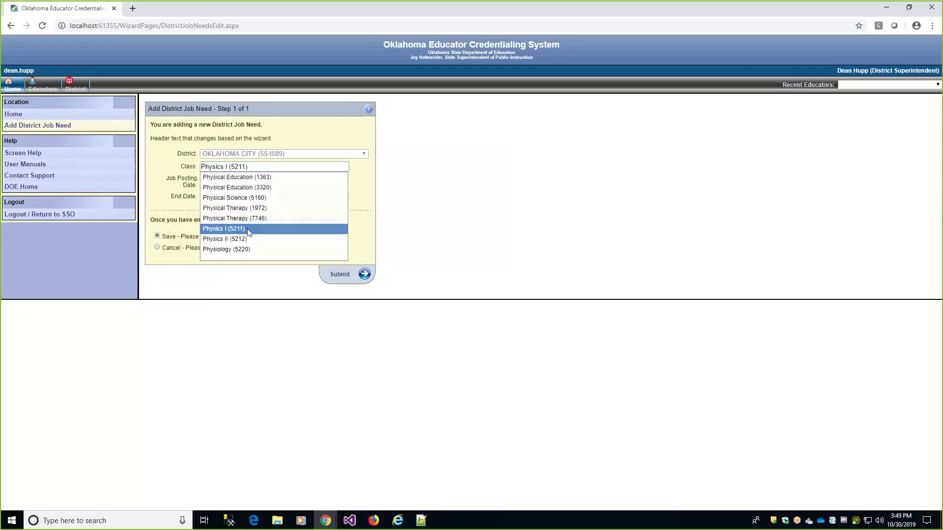
left_click(249, 230)
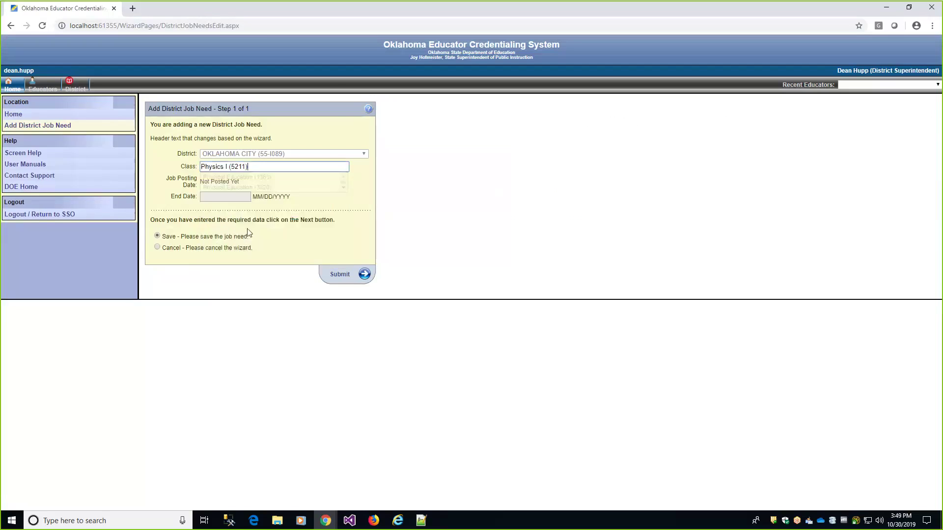
left_click(340, 276)
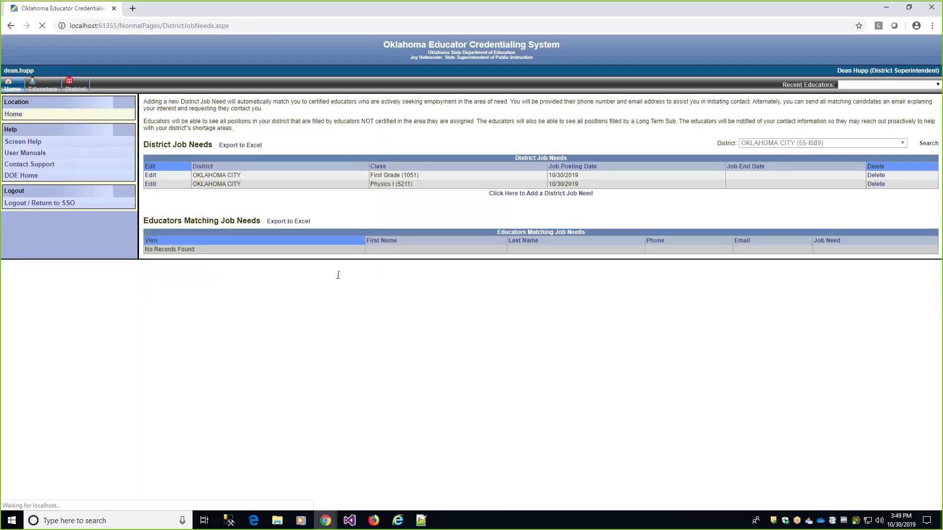
- Look up class codes beginning with 105 and add a district job need for Fifth Grade (1055)
left_click(535, 196)
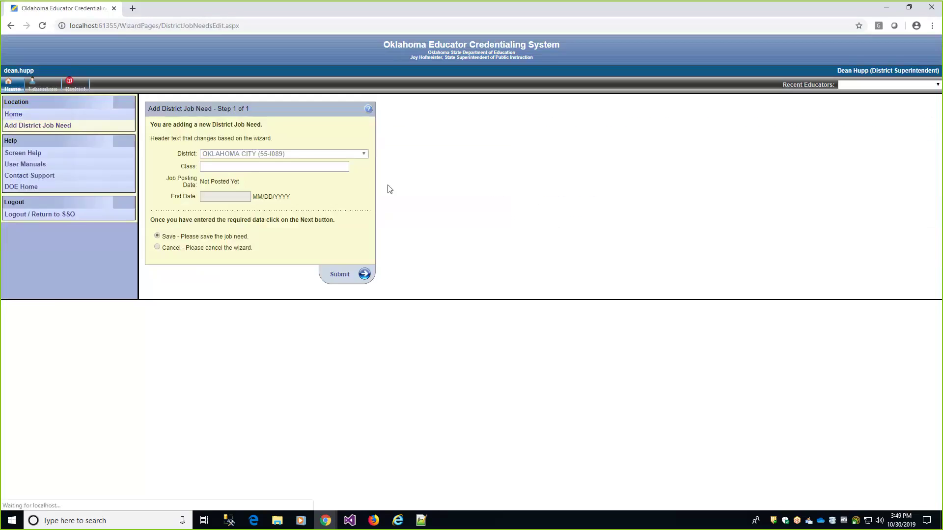
left_click(302, 171)
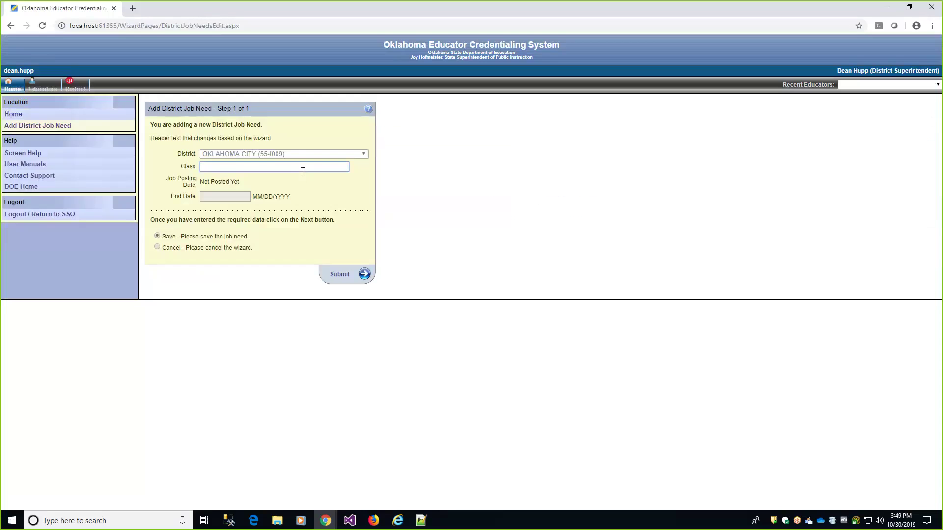
type("10")
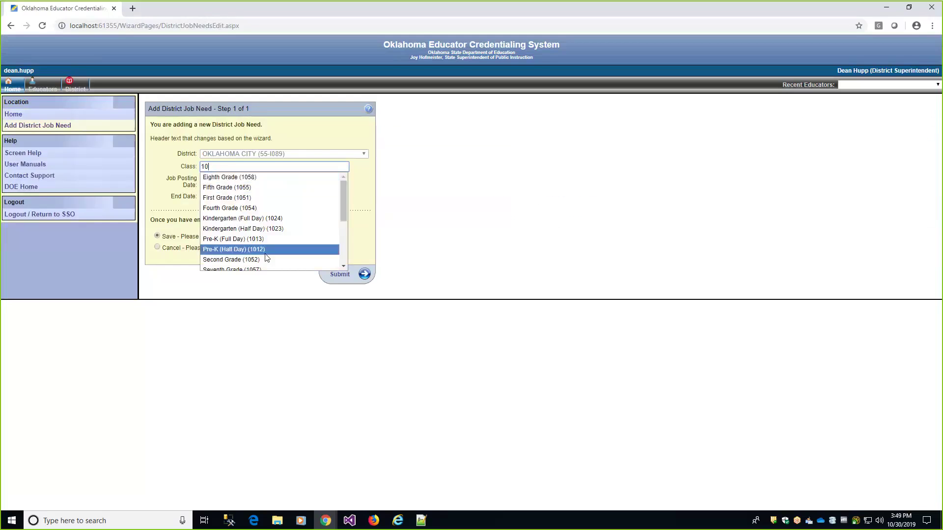
scroll(308, 216, "down", 2)
left_click_drag(343, 205, 344, 183)
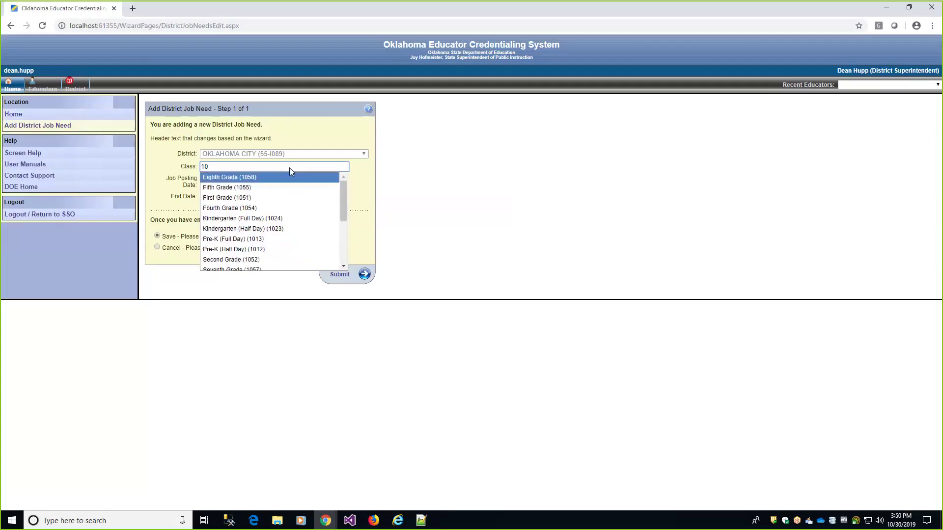
left_click(219, 166)
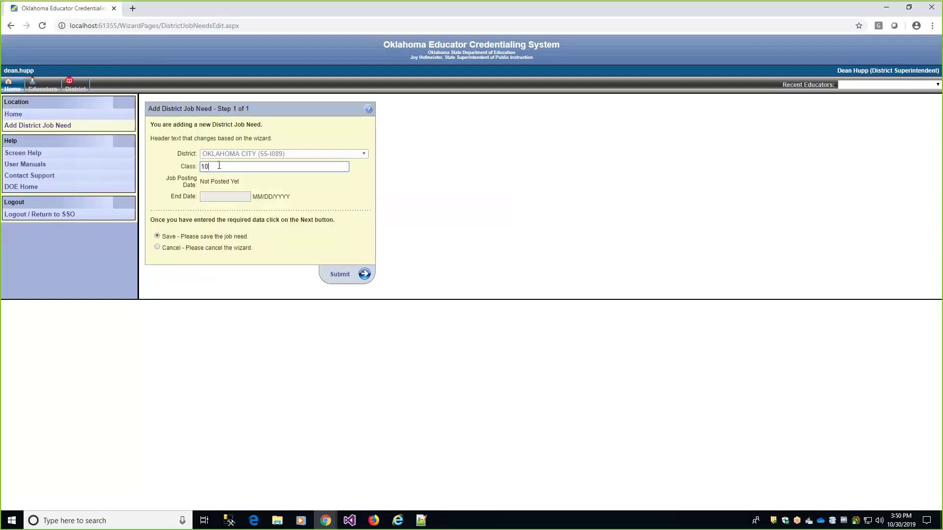
type("5")
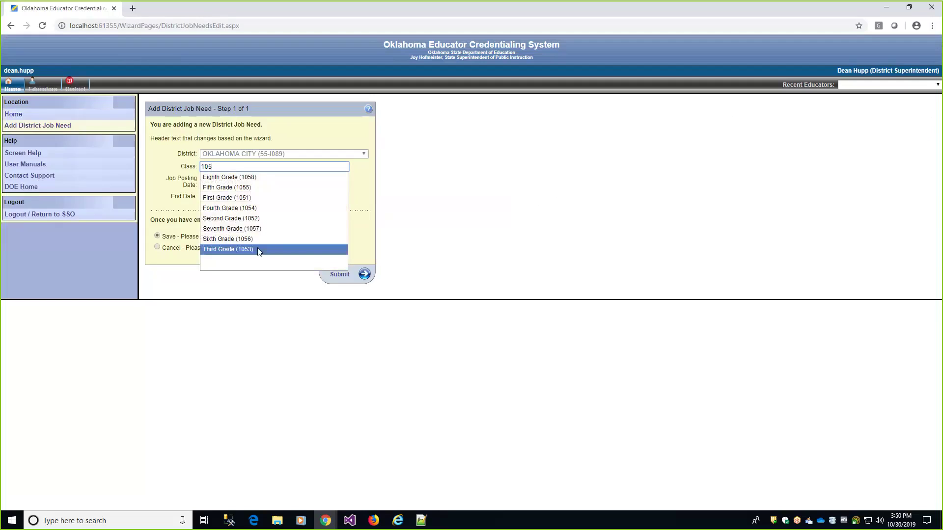
left_click(267, 188)
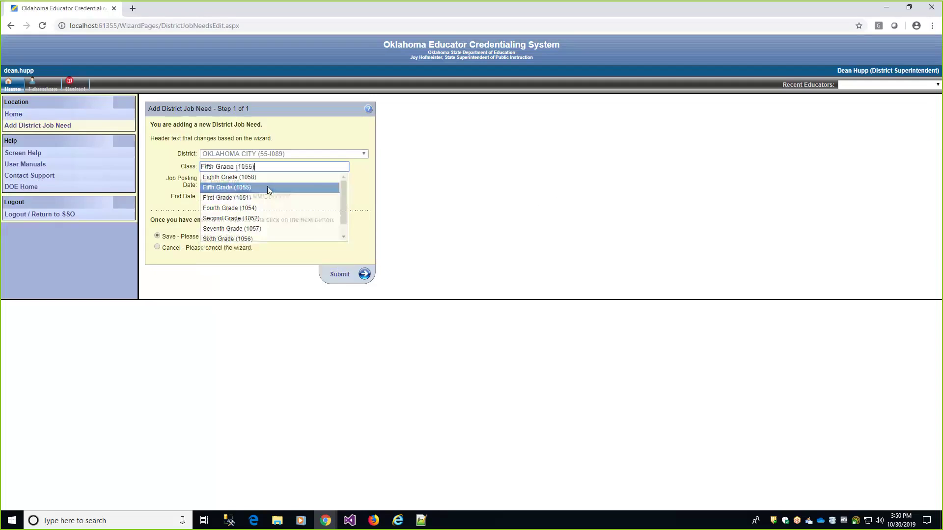
left_click(340, 273)
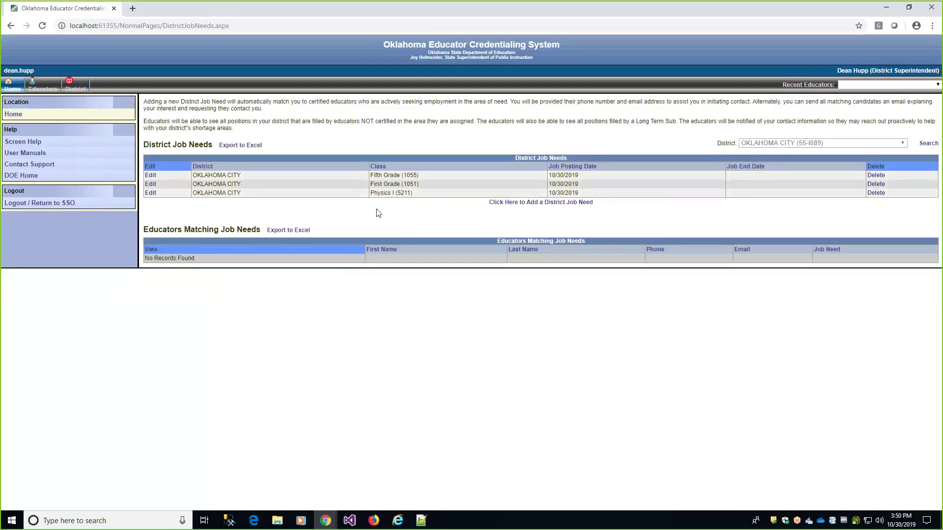
left_click(247, 25)
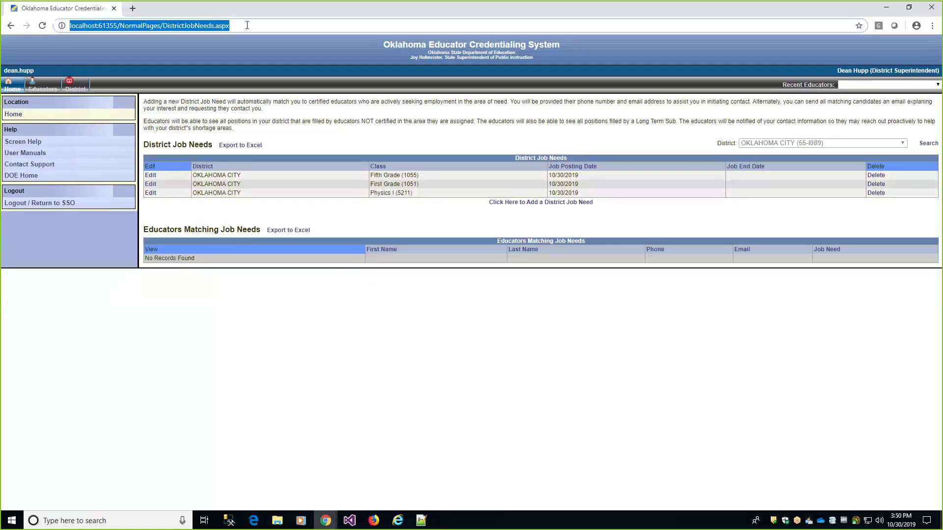
type("http://localhost:61355/SignIn.aspx")
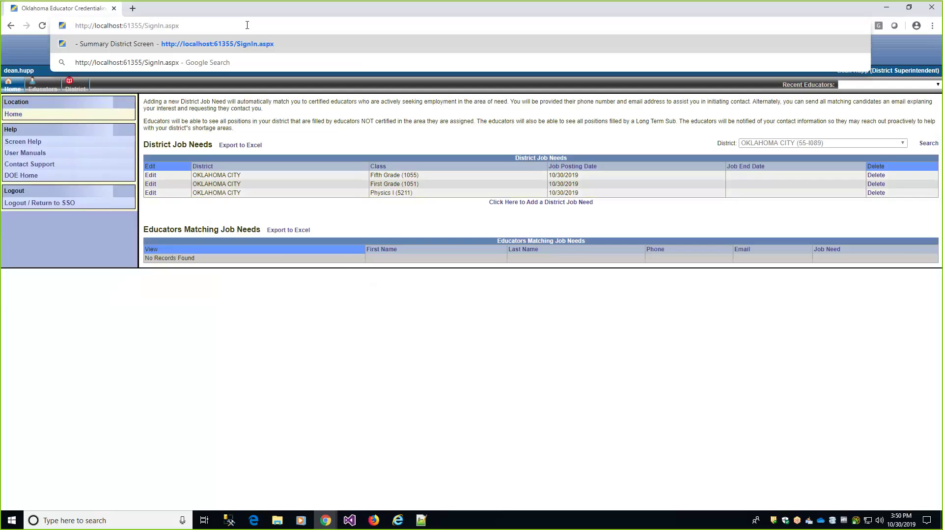
key("Return")
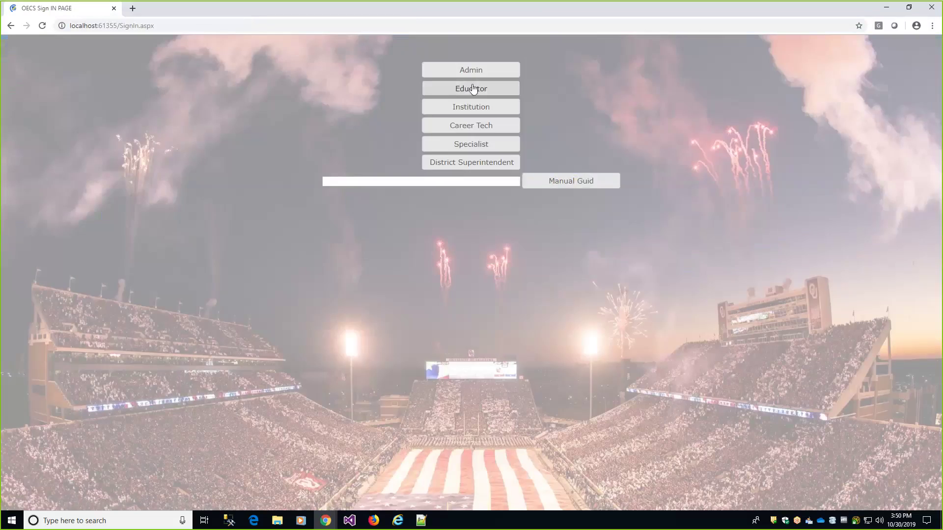
left_click(473, 90)
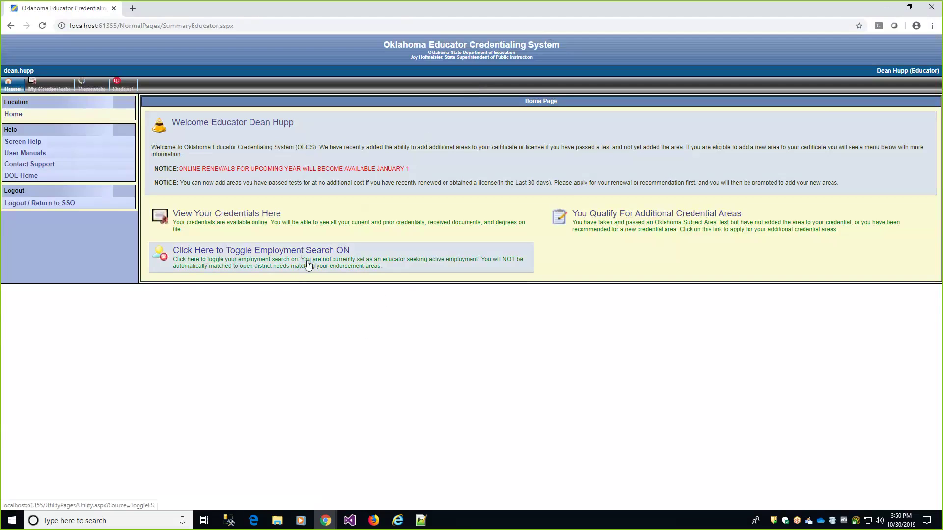
- View the signed-in educator's credentials, examine the Elementary Education (Grades 1 to 8) area, and return to the home page
left_click(190, 218)
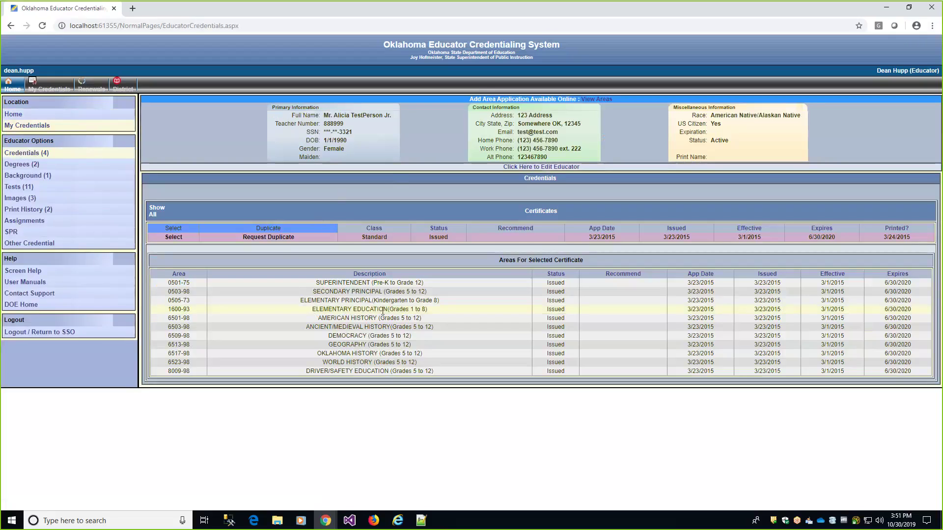
triple_click(429, 313)
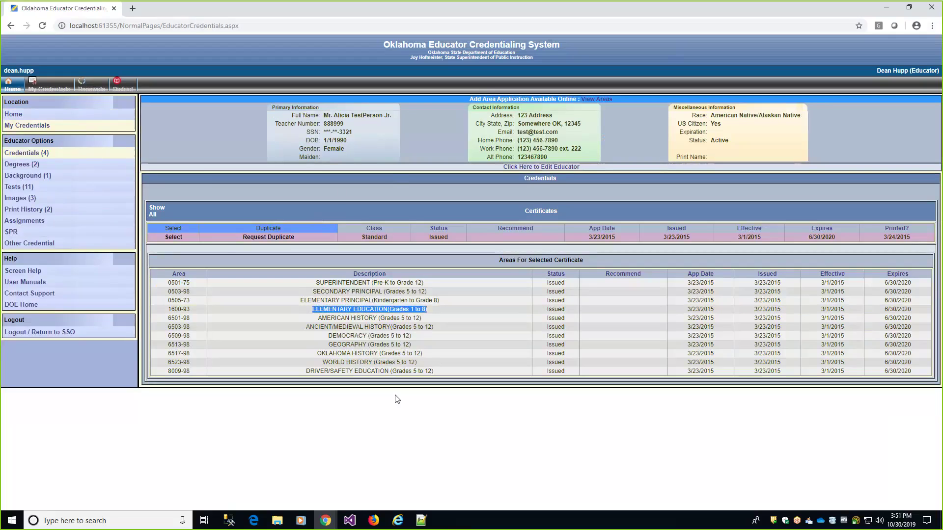
left_click(13, 87)
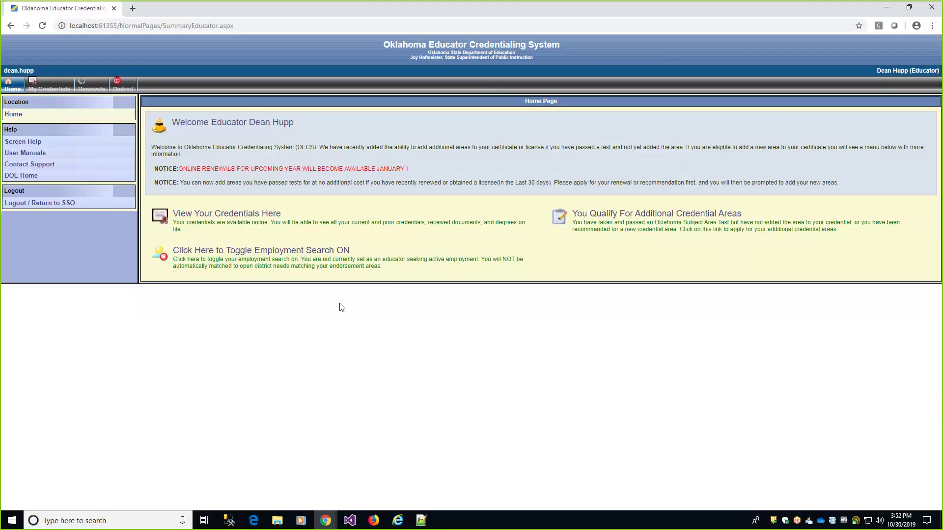
- Turn the educator's employment search on, switch it off, and turn it on again
left_click(306, 268)
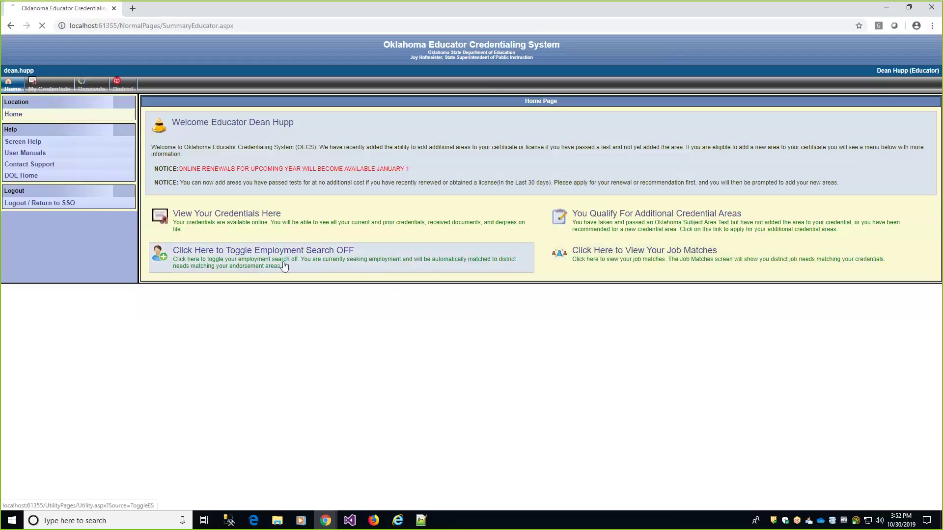
left_click(284, 265)
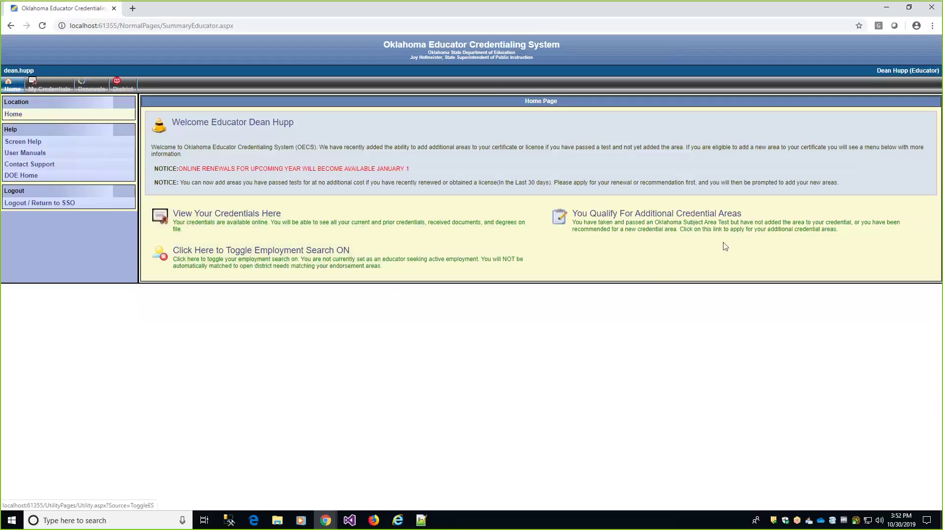
left_click(311, 266)
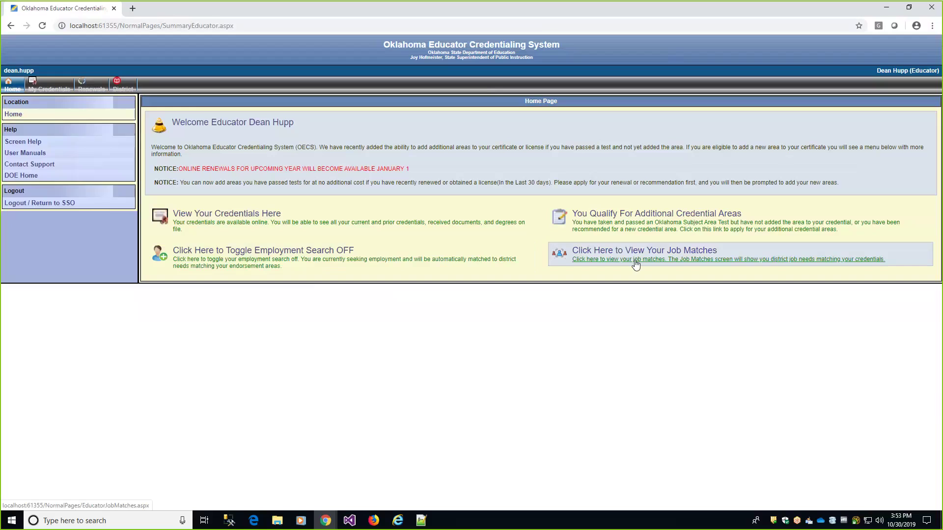
- Open the educator's job matches and examine the classes of the matched district job needs
left_click(636, 266)
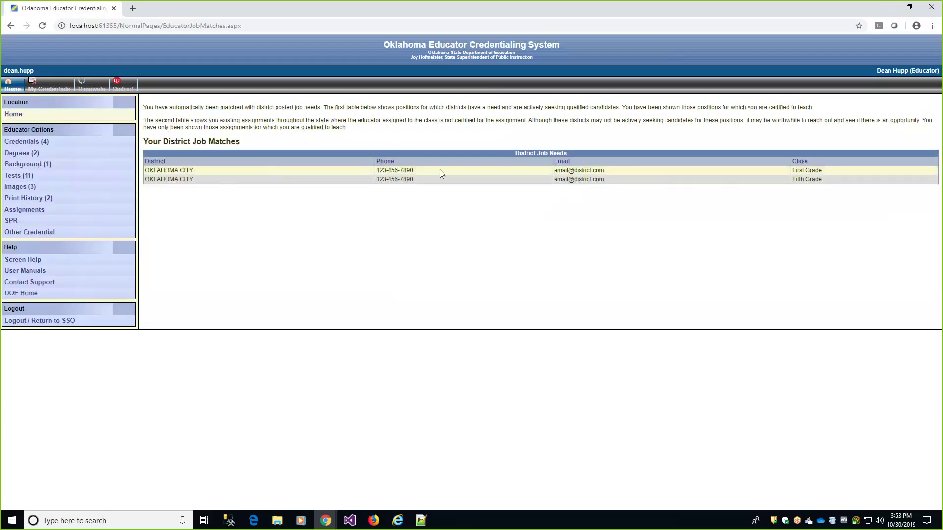
triple_click(823, 173)
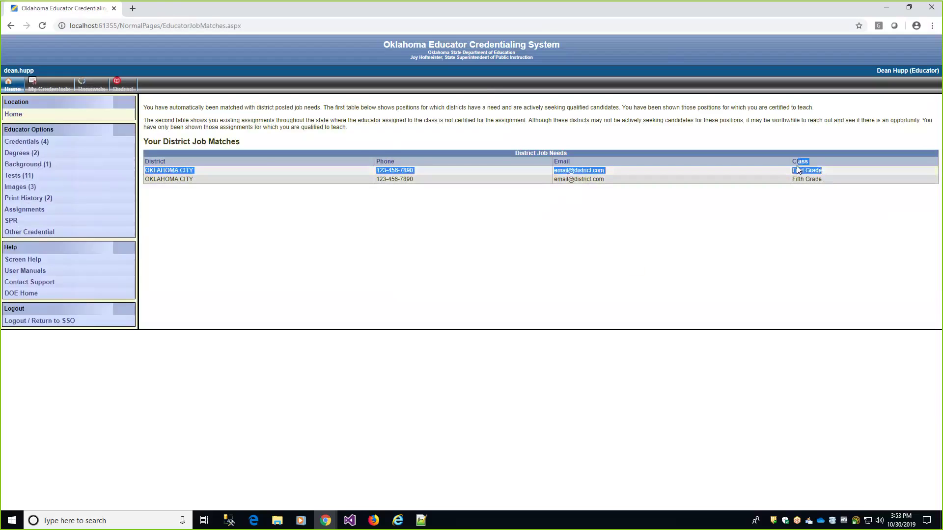
left_click(830, 181)
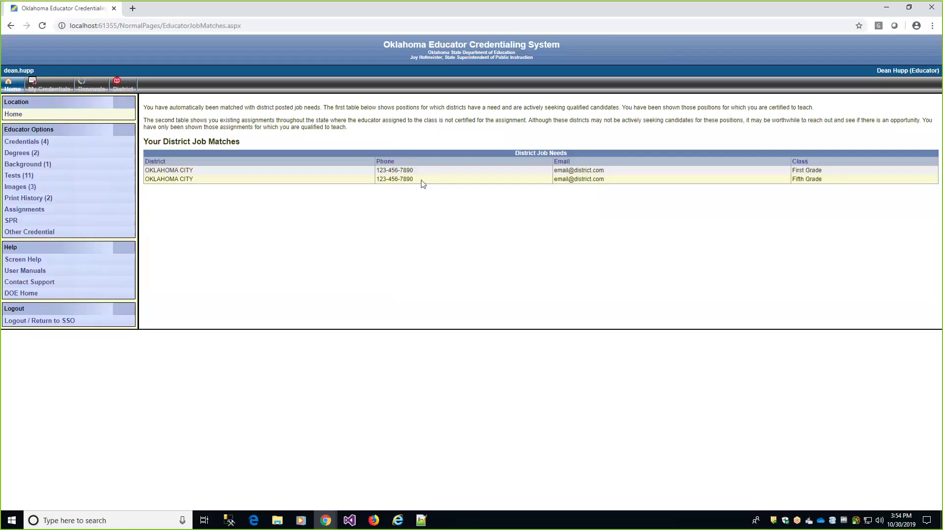
left_click(258, 26)
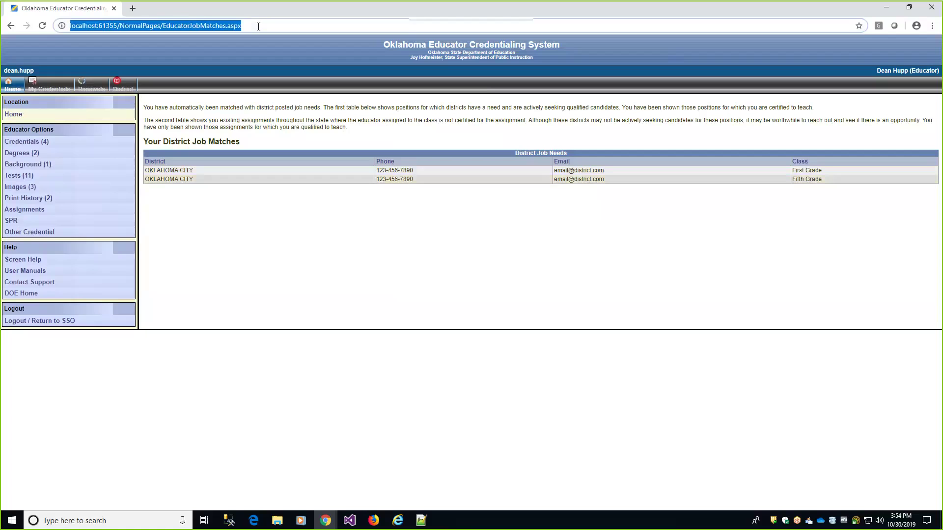
type("http://localhost:61355/SignIn.aspx")
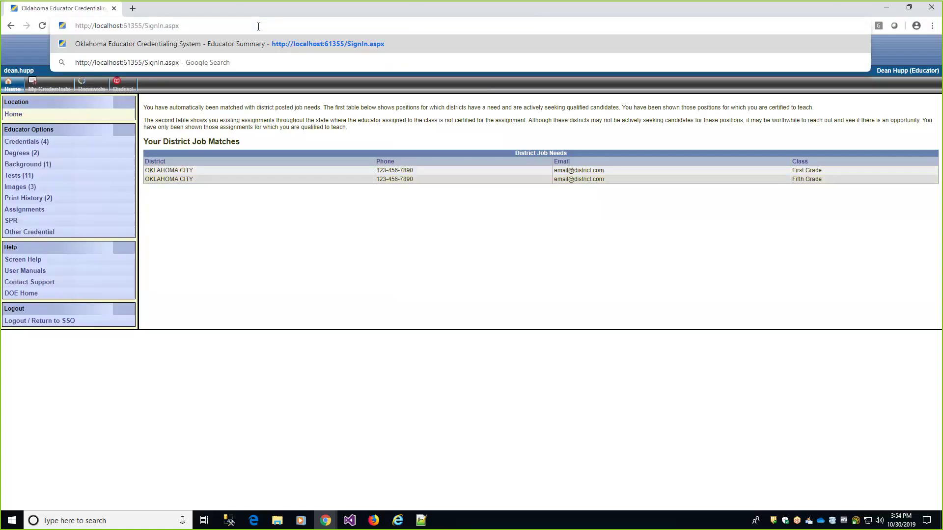
key("Return")
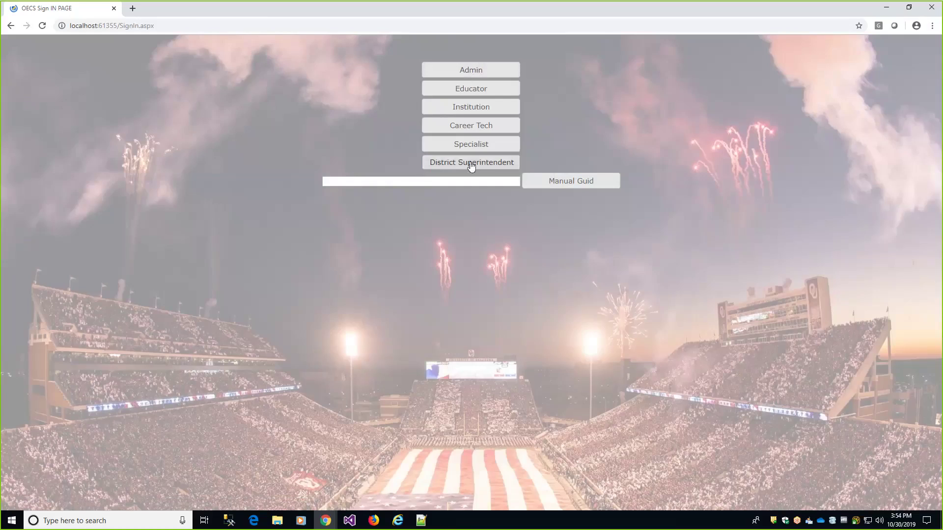
left_click(471, 166)
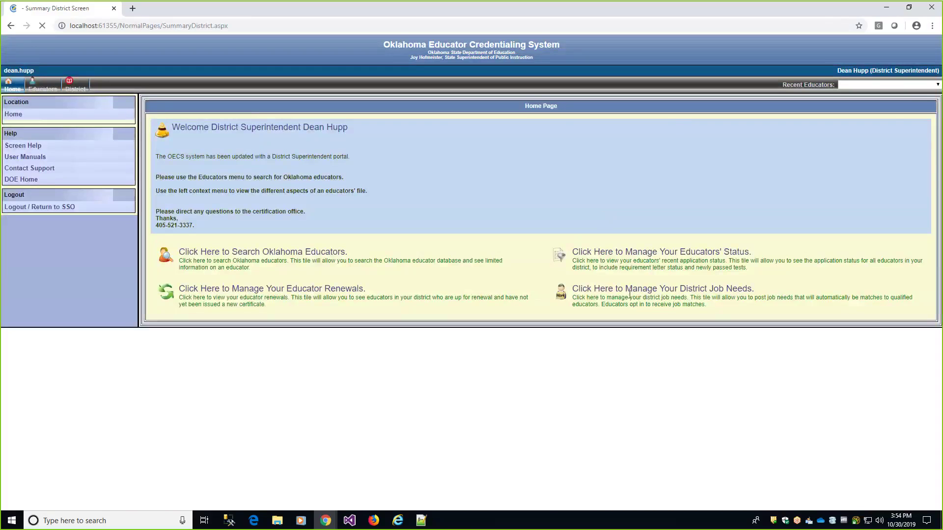
- Open the district job needs, examine the Educators Matching Job Needs list, and return to the home page
left_click(631, 301)
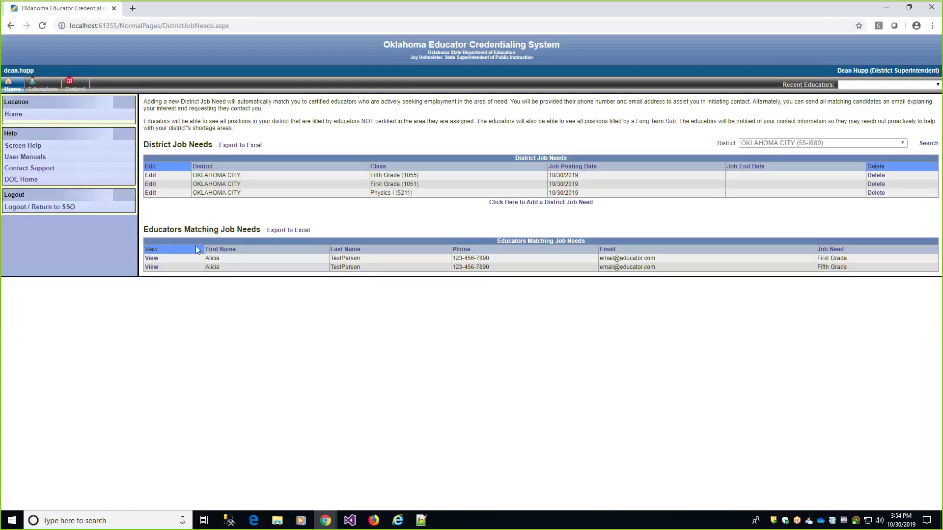
left_click_drag(144, 230, 266, 227)
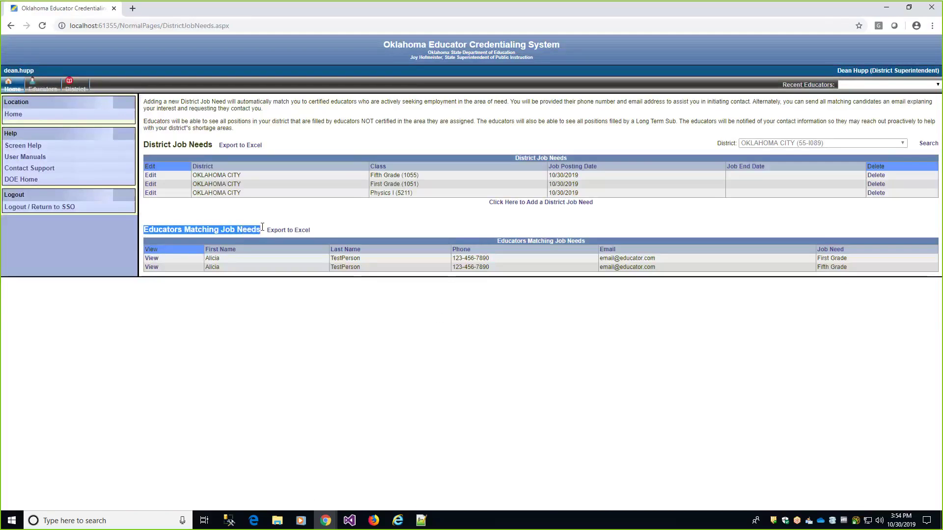
left_click(267, 226)
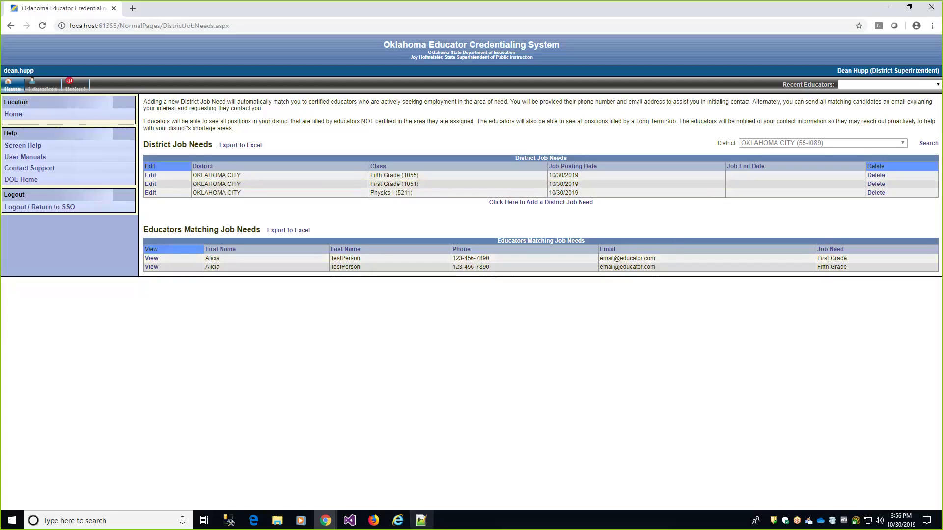
left_click(12, 89)
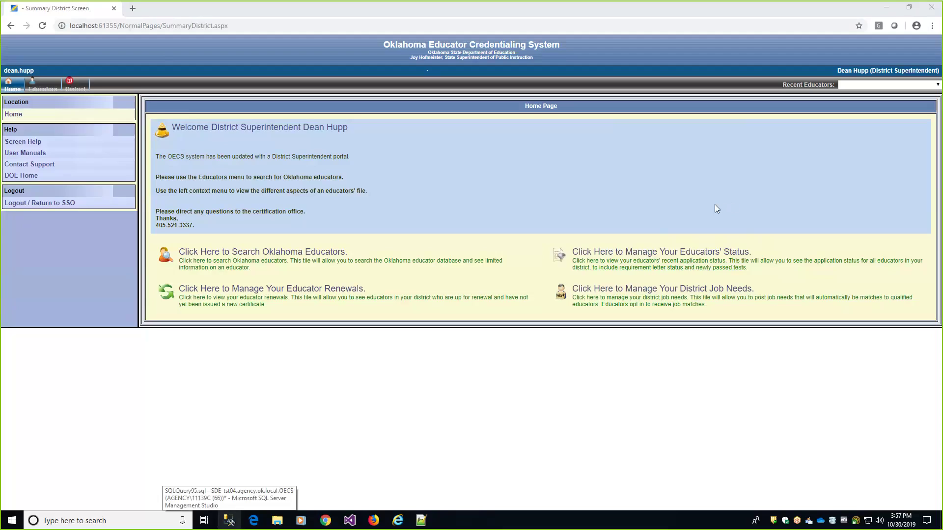
- View the district's Assign Certificate Levels page with its assigned educator certificate levels, and return to the home page
left_click(772, 387)
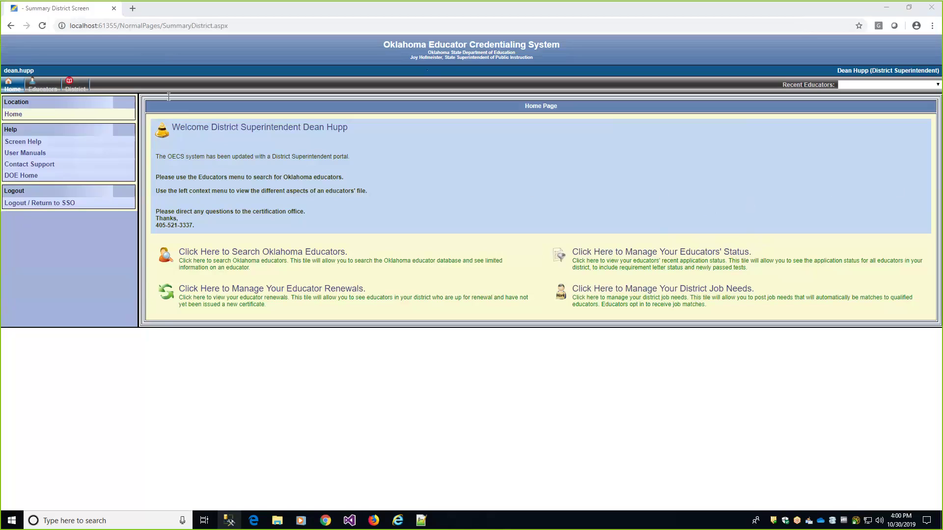
left_click(77, 90)
left_click(78, 90)
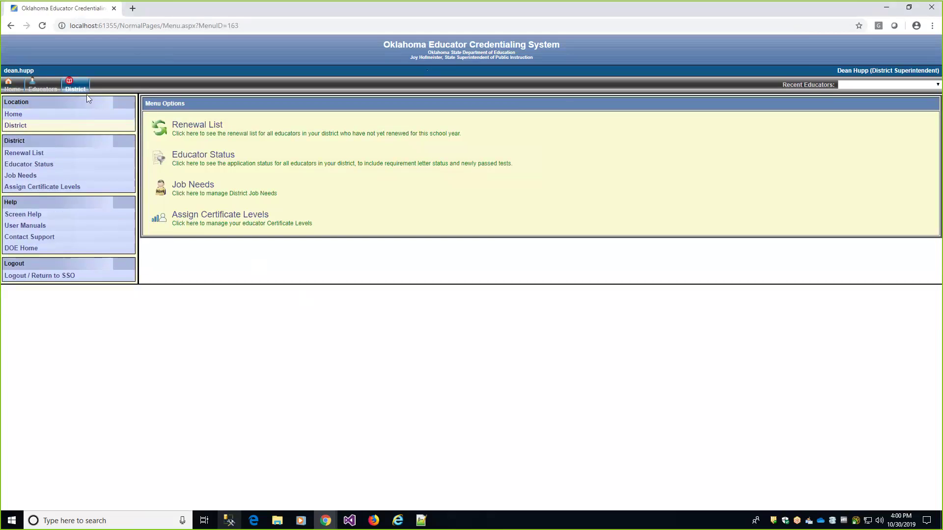
left_click(218, 225)
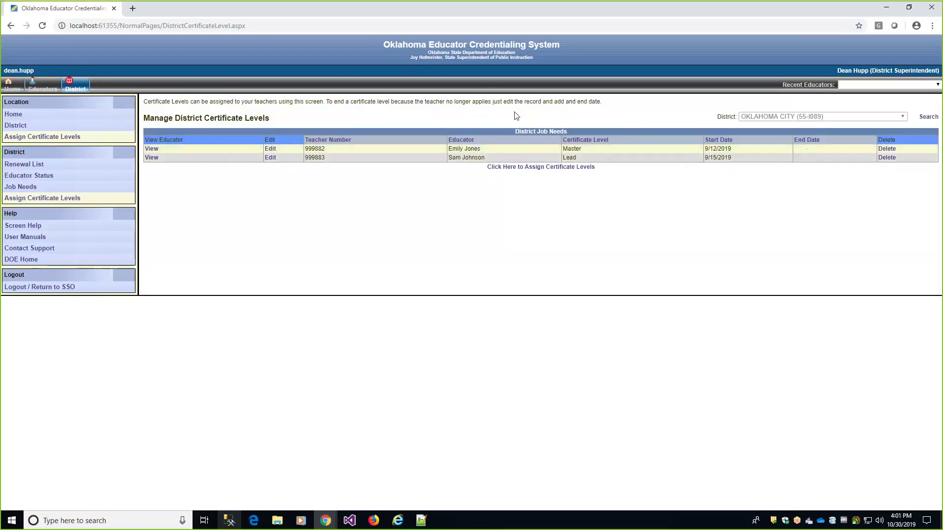
left_click(14, 87)
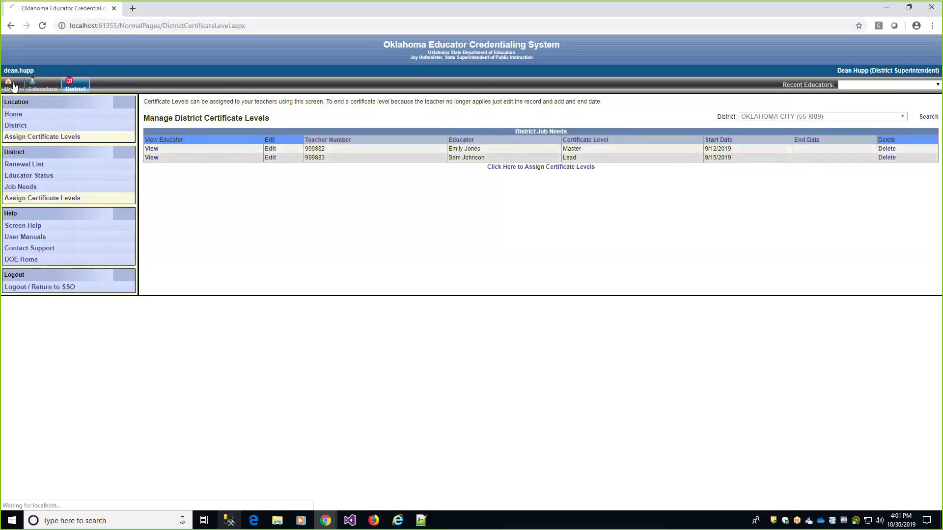